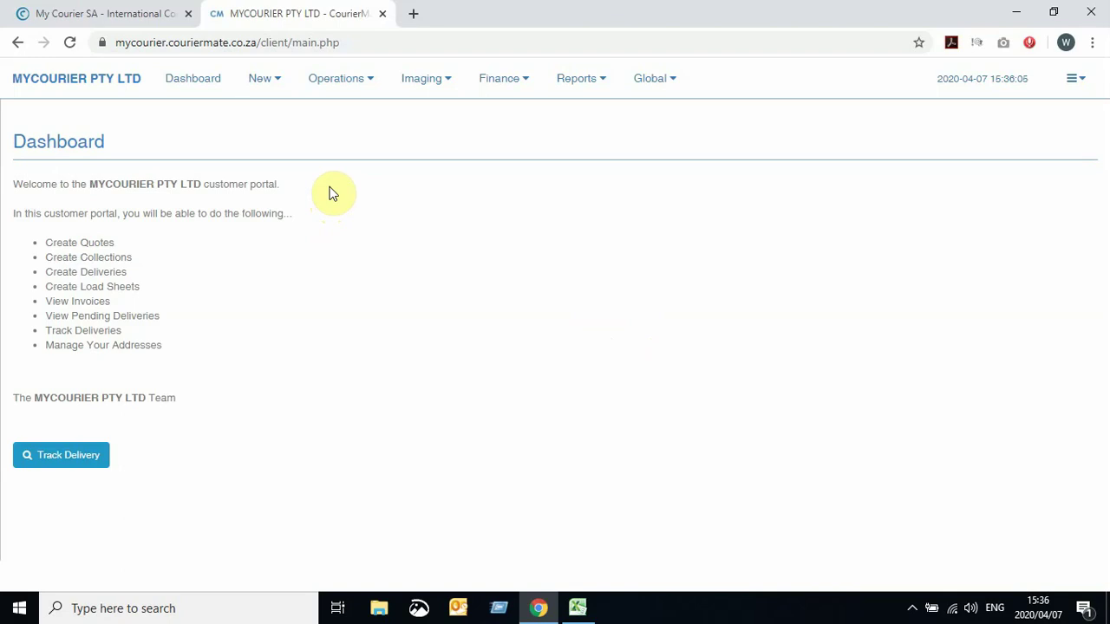
- Start a New Collection auto-filled with the demo customer, then open the Quotes list
left_click(274, 89)
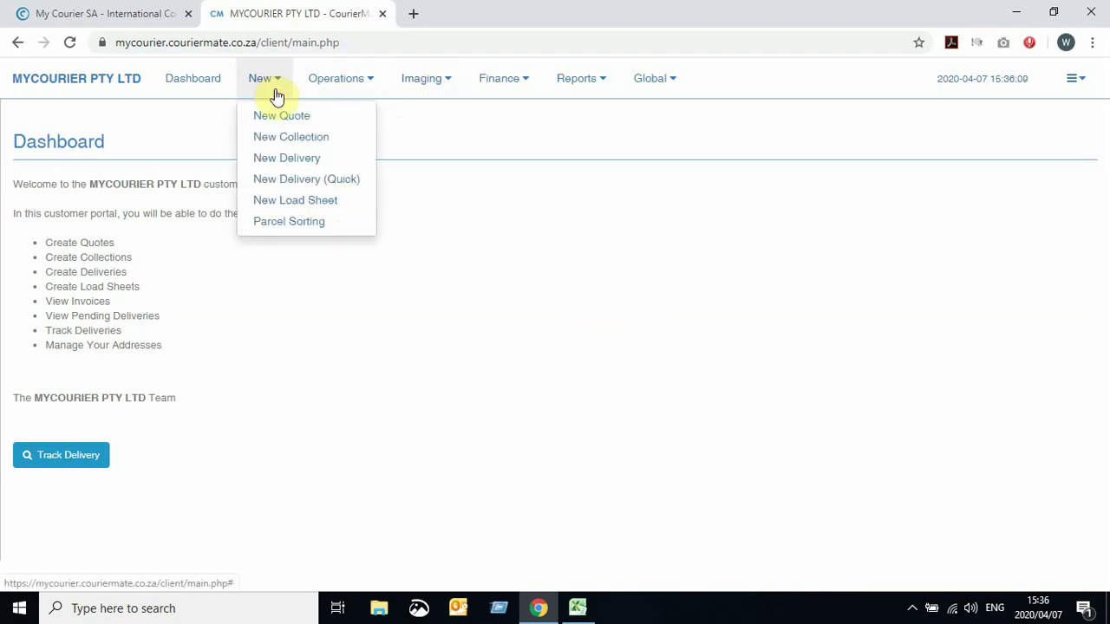
left_click(293, 140)
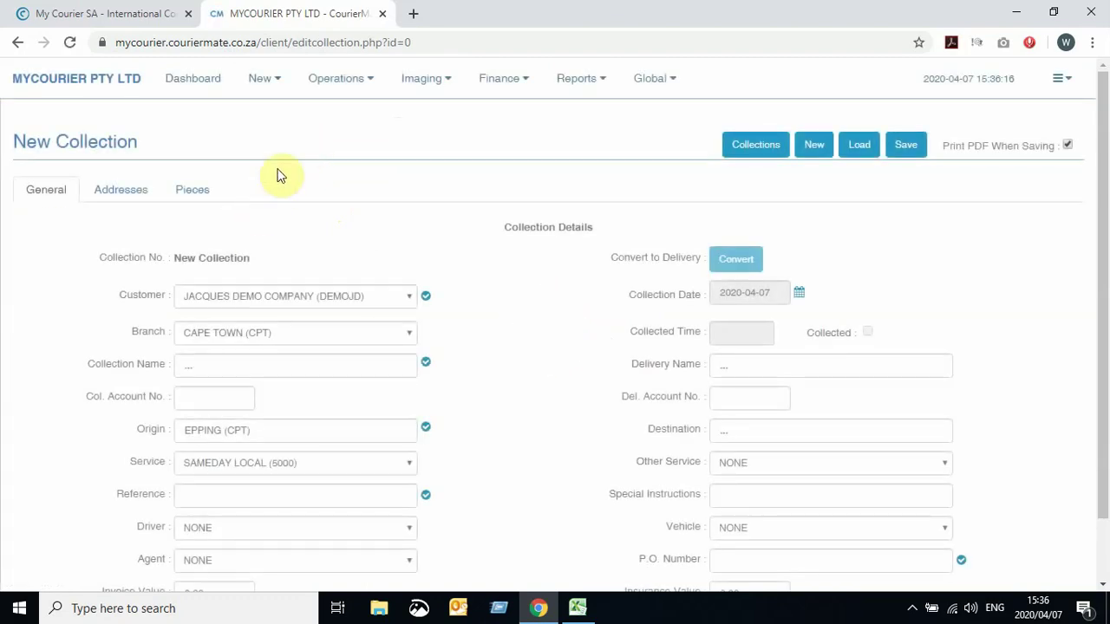
left_click(286, 89)
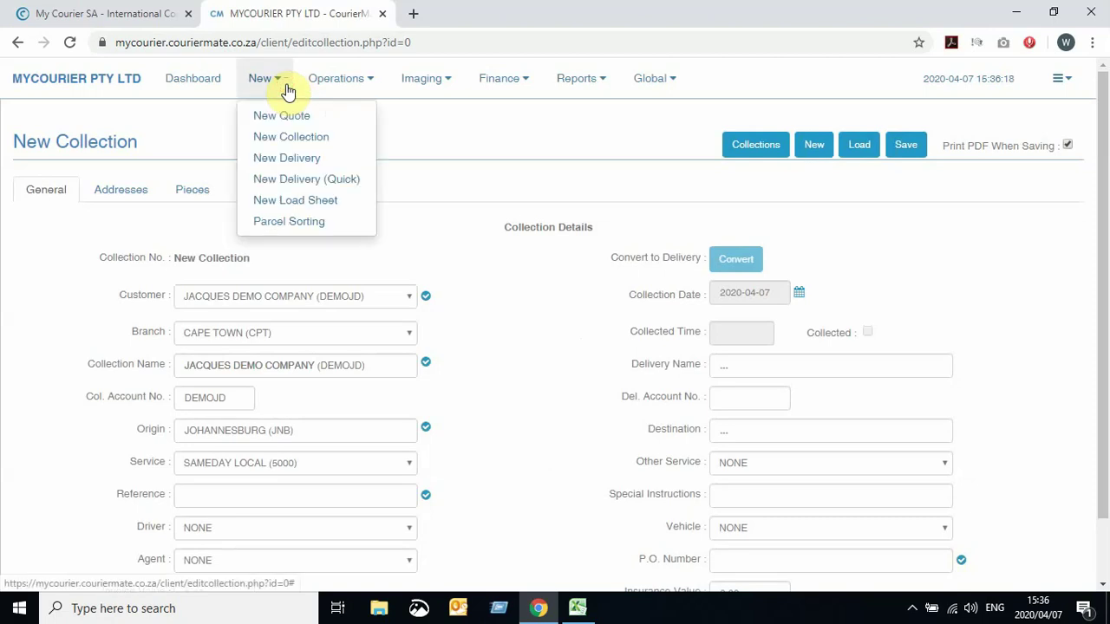
left_click(335, 92)
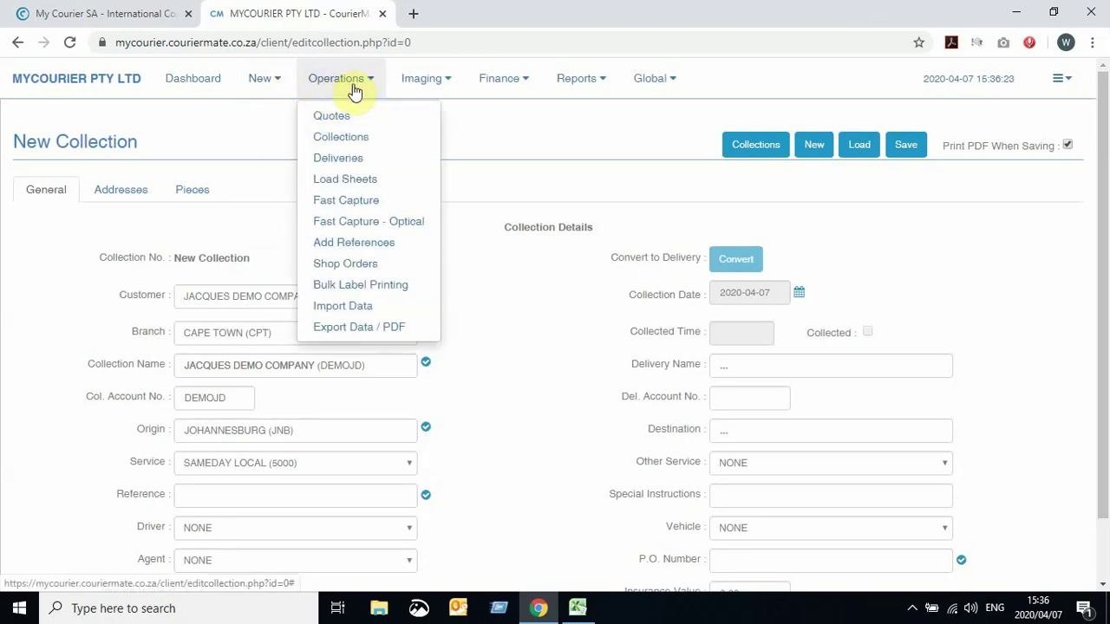
left_click(347, 120)
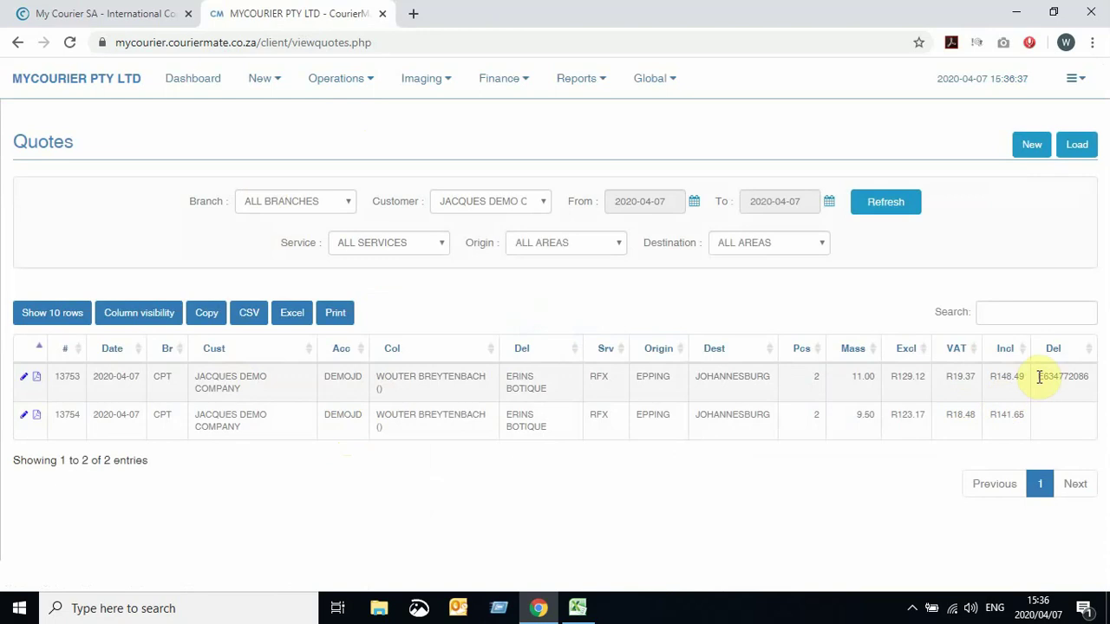
left_click_drag(1034, 376, 1090, 377)
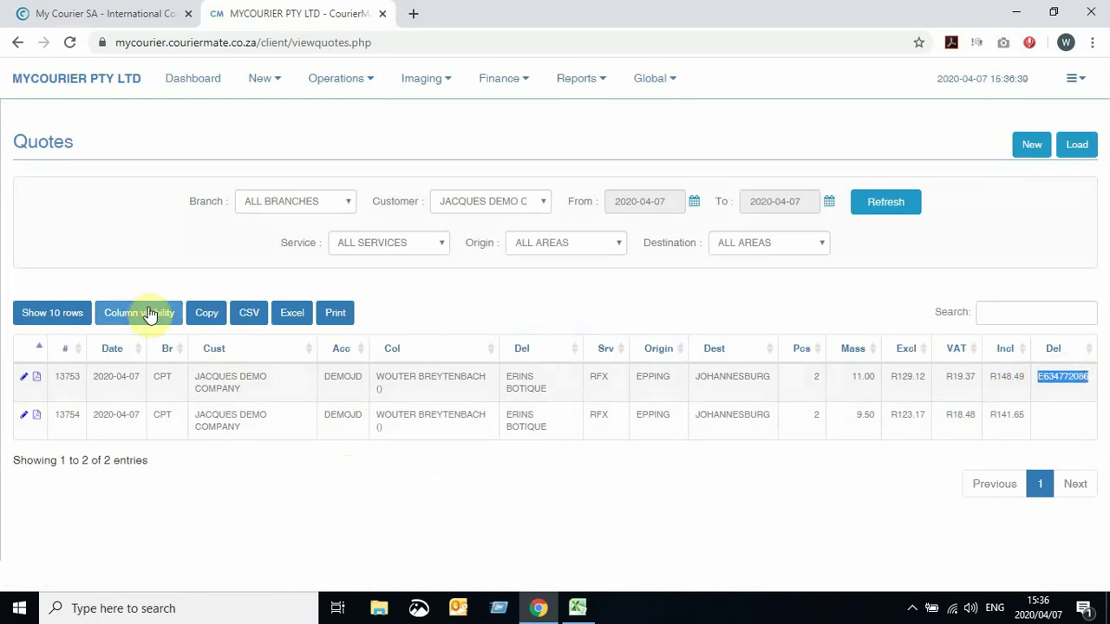
left_click(1041, 376)
left_click_drag(1041, 376, 1084, 376)
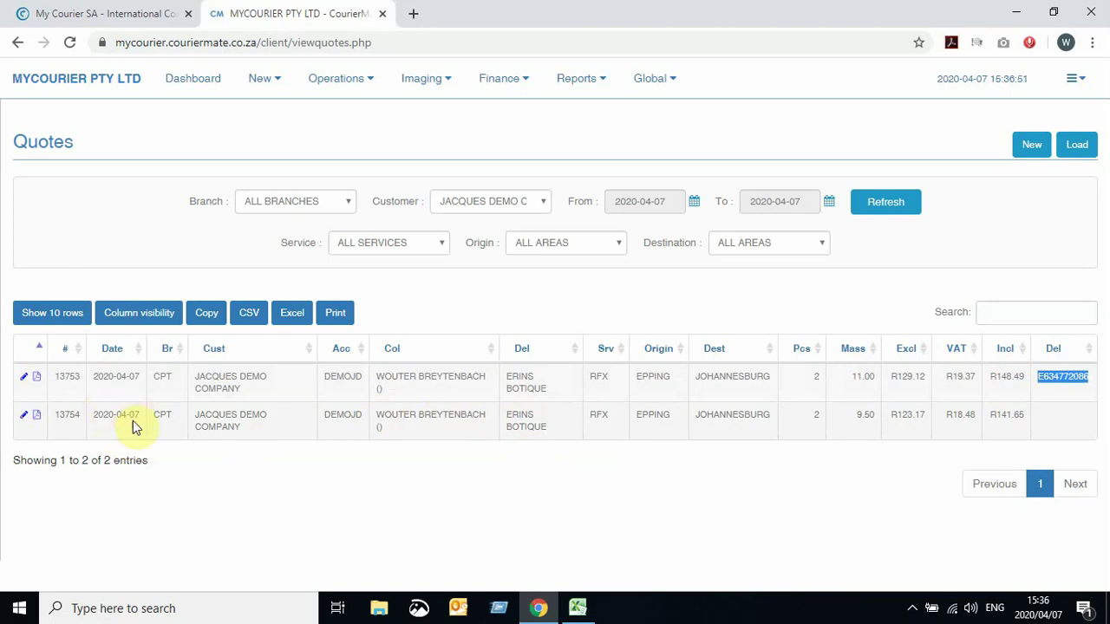
- Convert quote 13754 into a delivery, entering the Accept Person and confirming with Yes
left_click(24, 415)
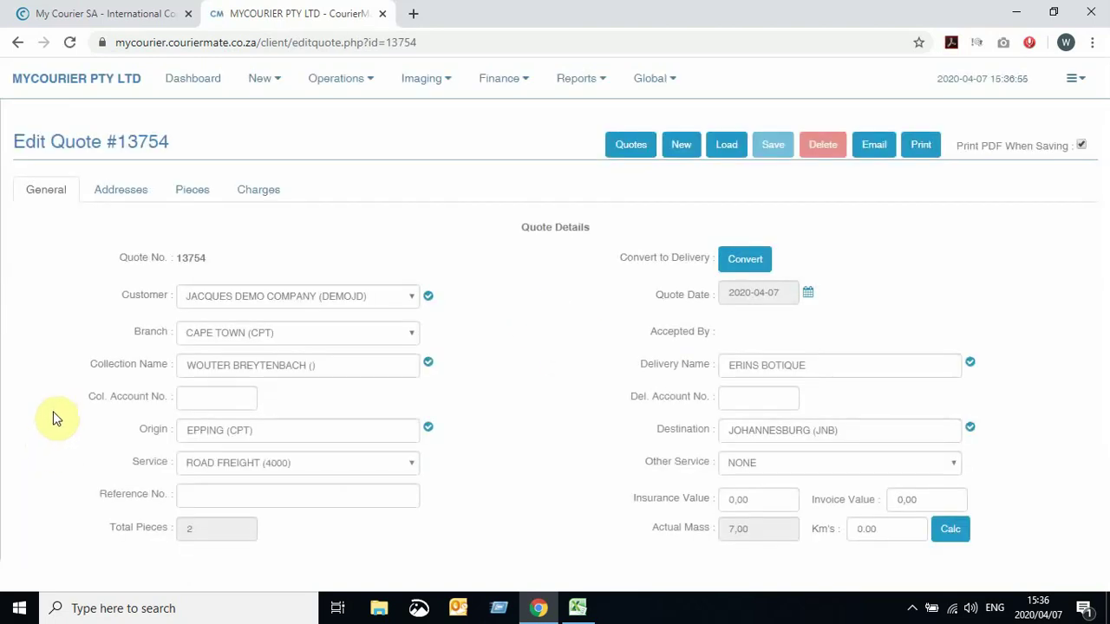
left_click(735, 264)
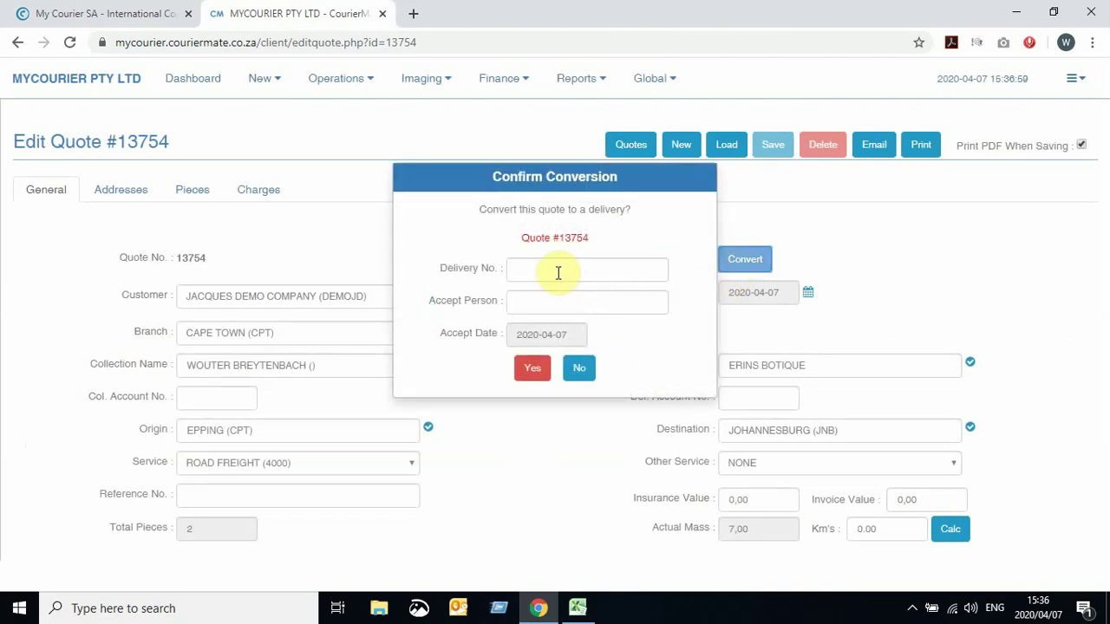
left_click(556, 271)
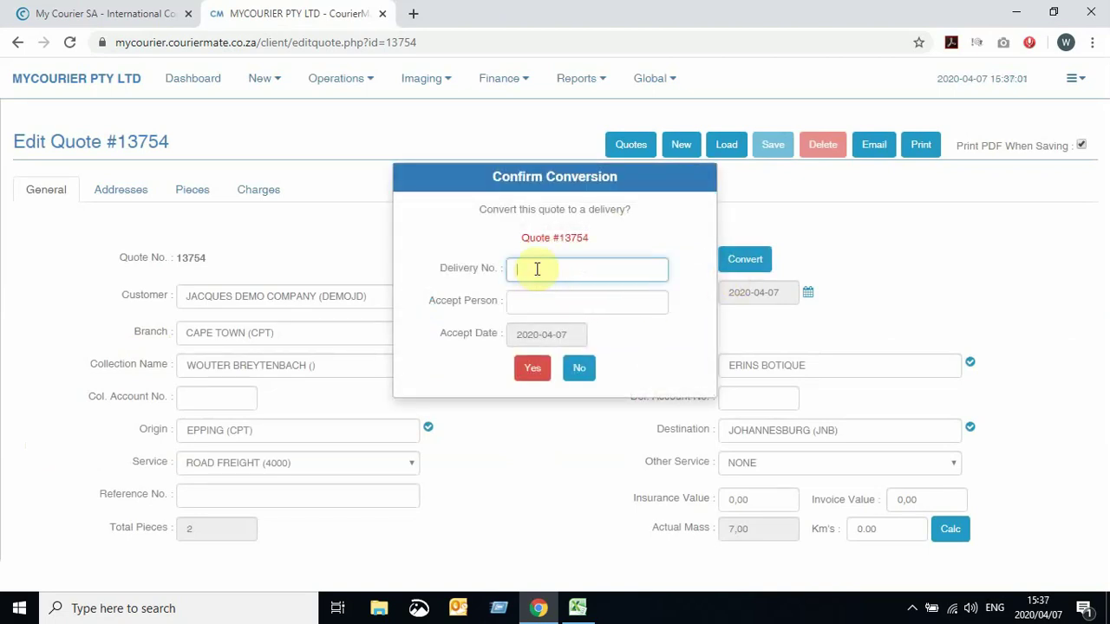
left_click(532, 300)
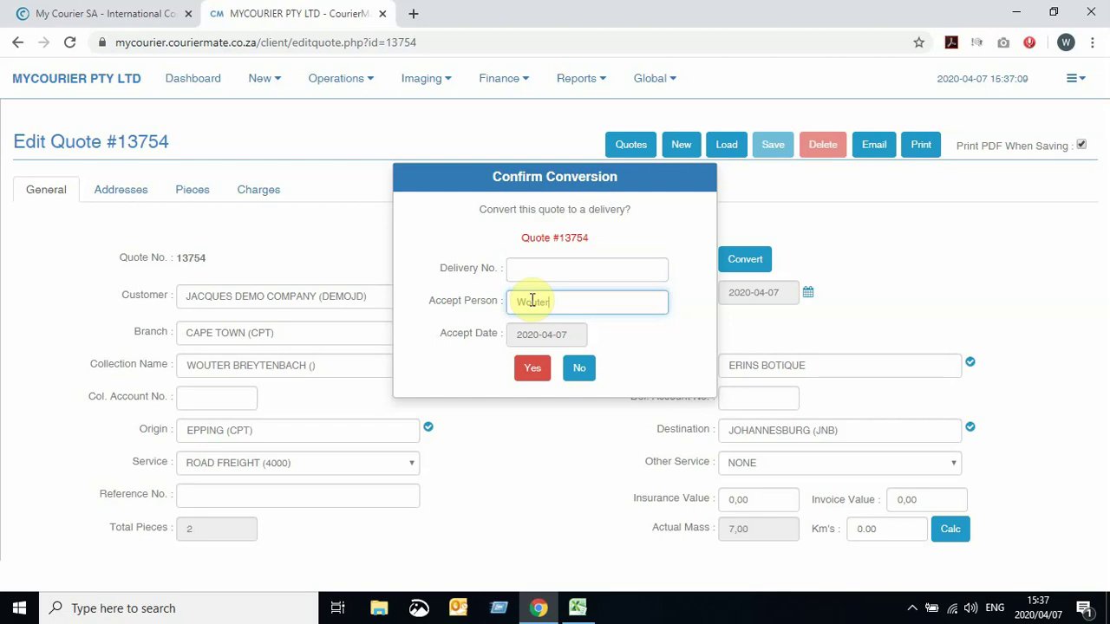
left_click(532, 370)
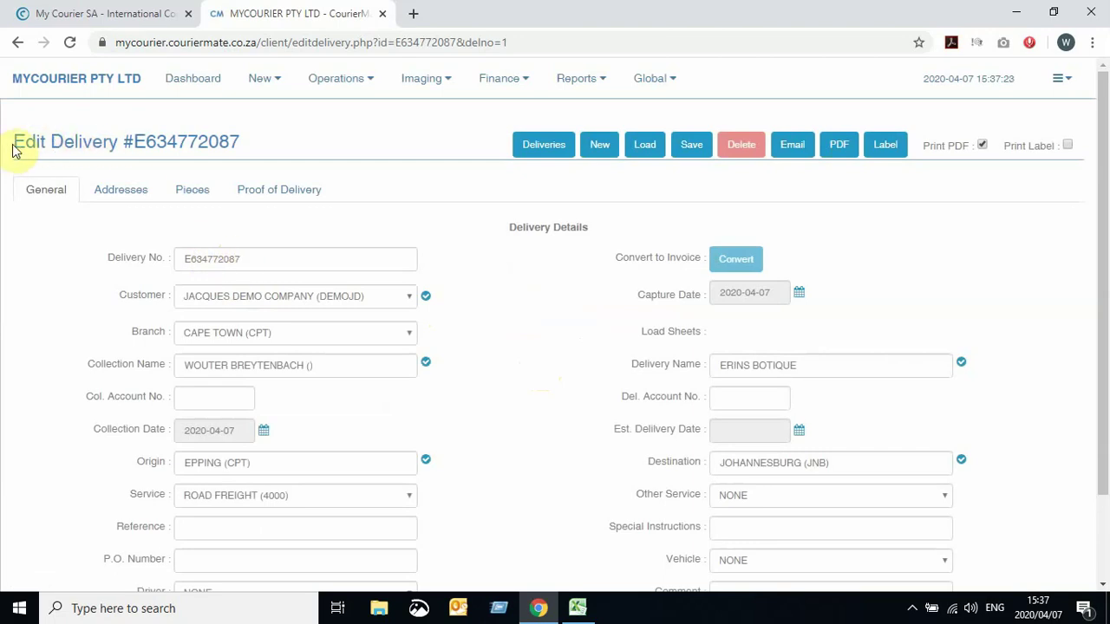
- Save the new delivery with Print PDF ticked so its delivery PDF opens in a new tab
left_click_drag(18, 141, 119, 141)
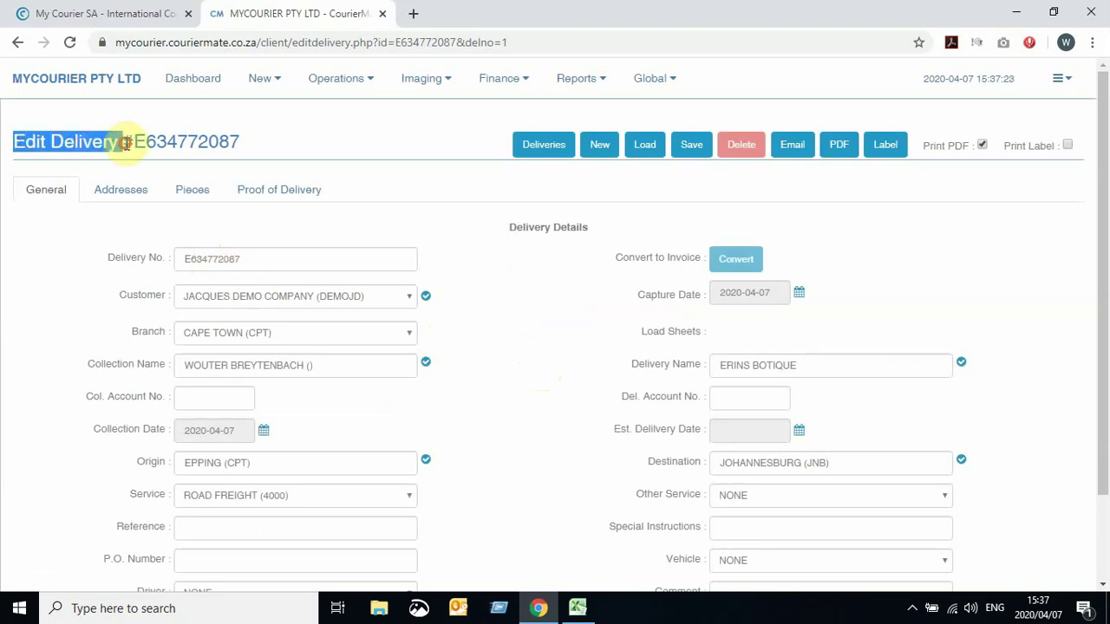
double_click(260, 258)
left_click(212, 139)
double_click(261, 258)
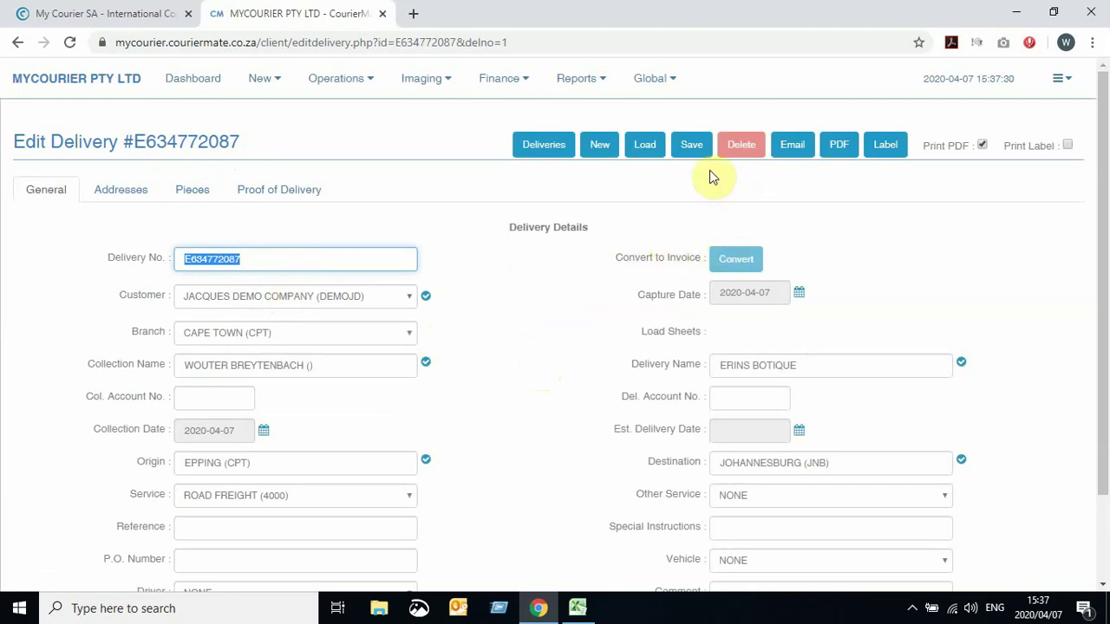
left_click(693, 155)
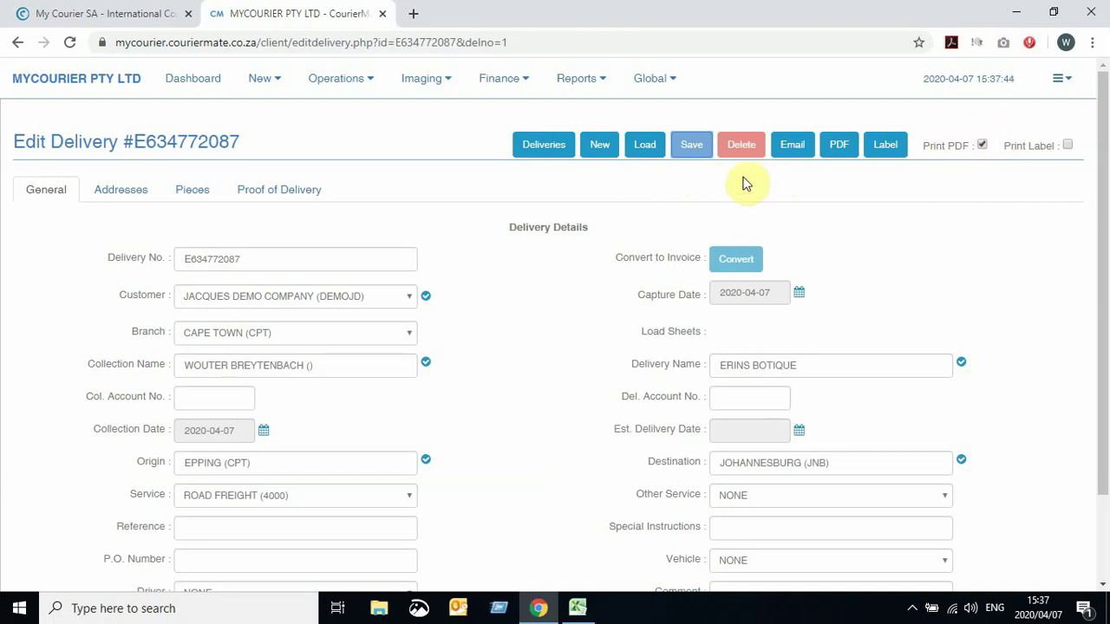
left_click(692, 147)
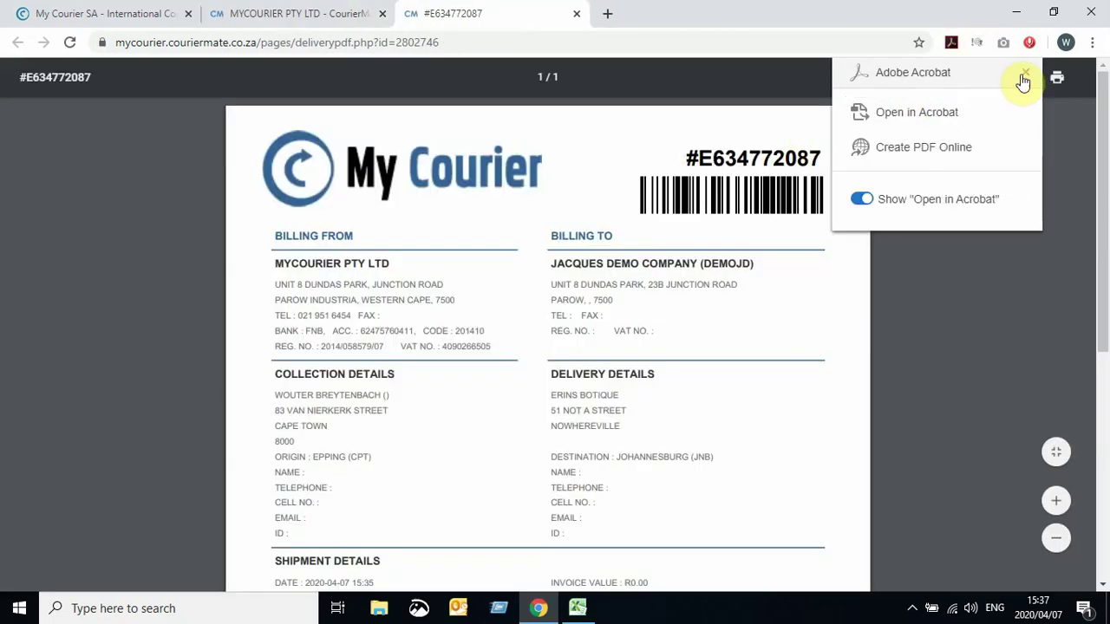
- Dismiss the Acrobat popup, check the PDF's tracking number and collection contact, then return to Deliveries
left_click(1026, 73)
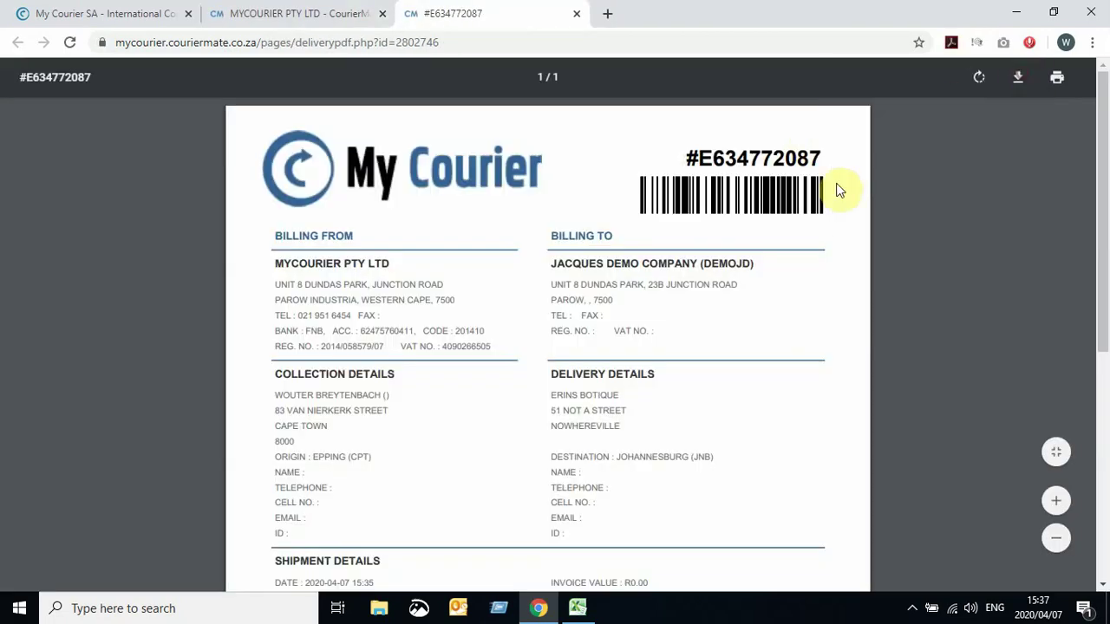
left_click_drag(831, 164, 699, 162)
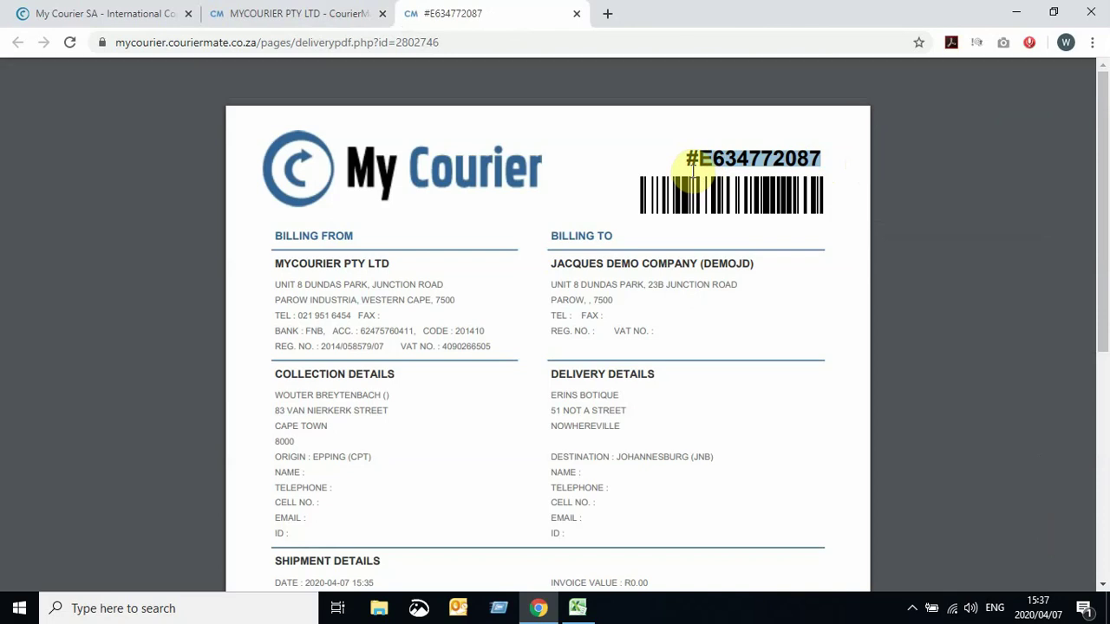
mouse_move(276, 396)
left_mouse_down()
mouse_move(389, 396)
mouse_move(281, 396)
left_mouse_up()
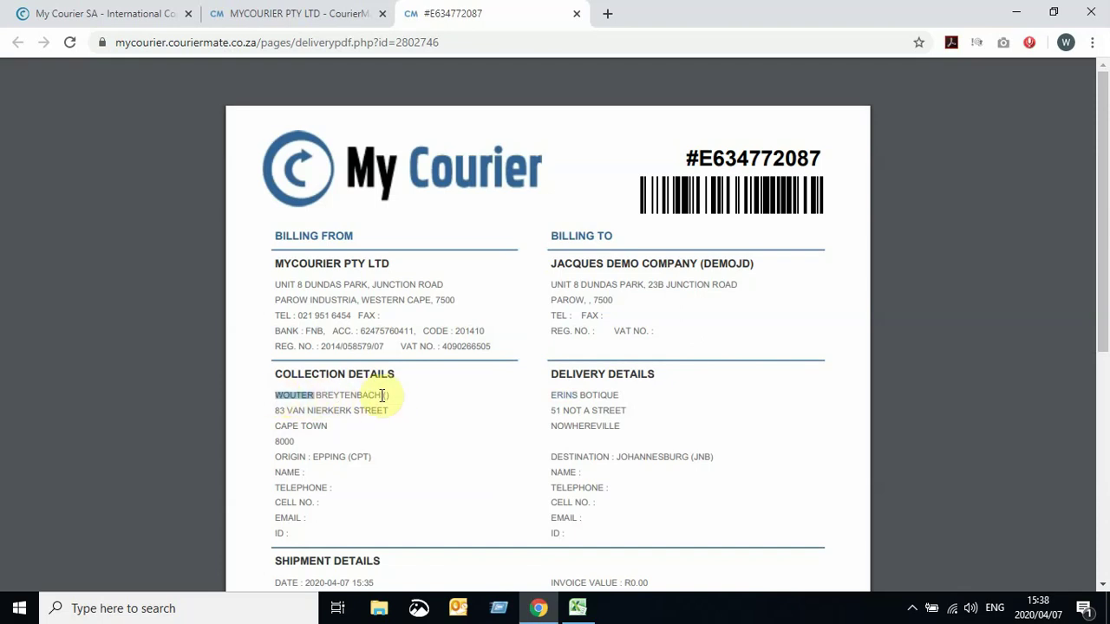
left_click_drag(389, 394, 278, 395)
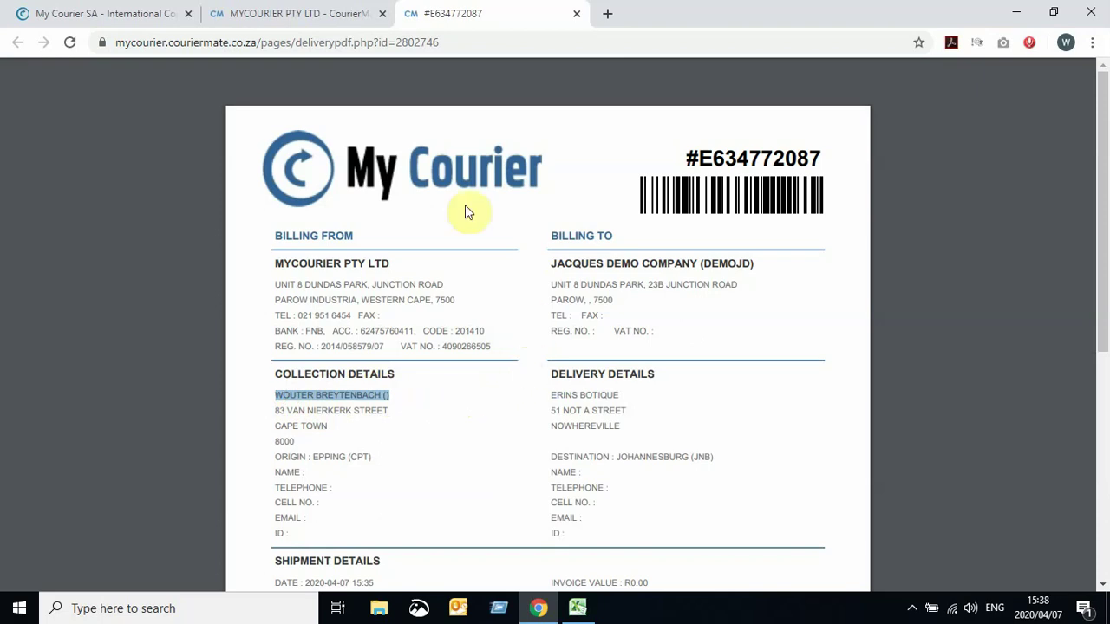
left_click(295, 13)
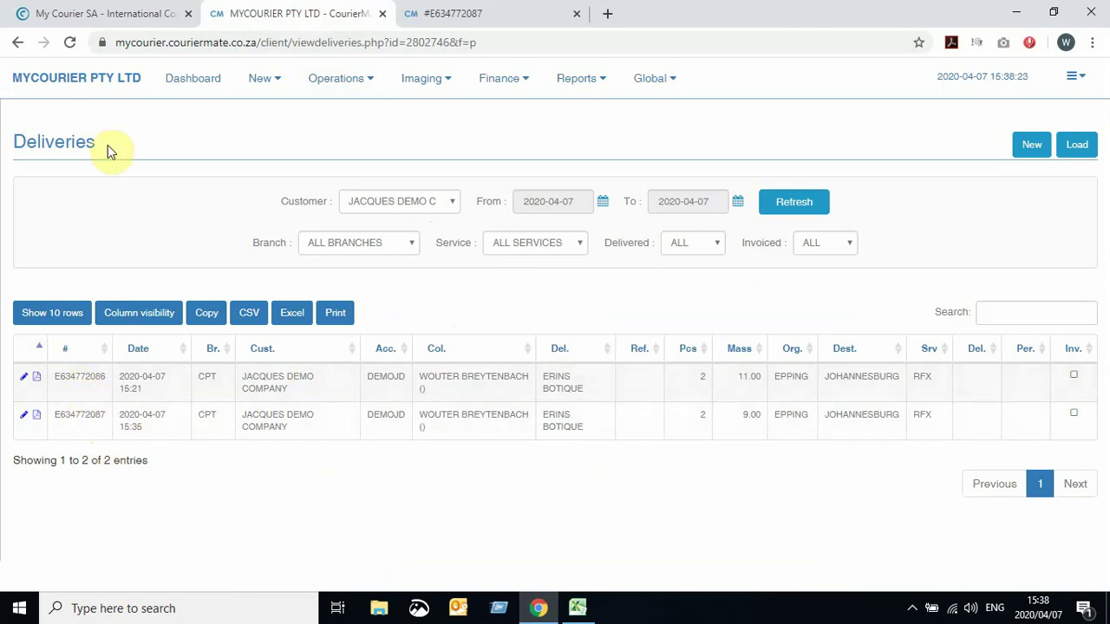
left_click_drag(105, 144, 12, 144)
left_click(82, 414)
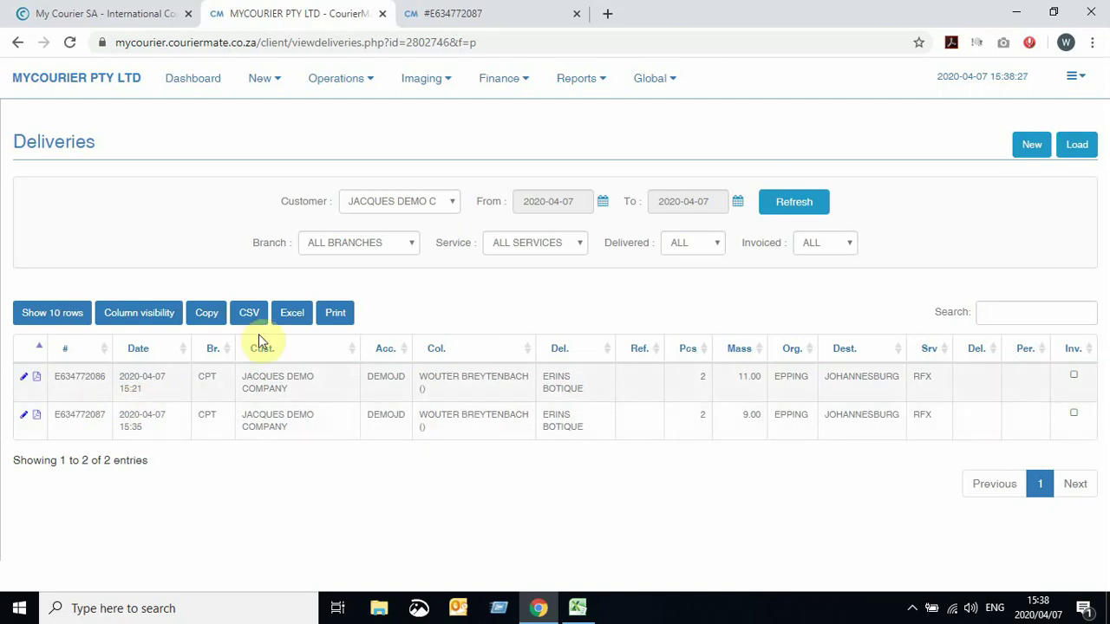
left_click(337, 78)
left_click(344, 140)
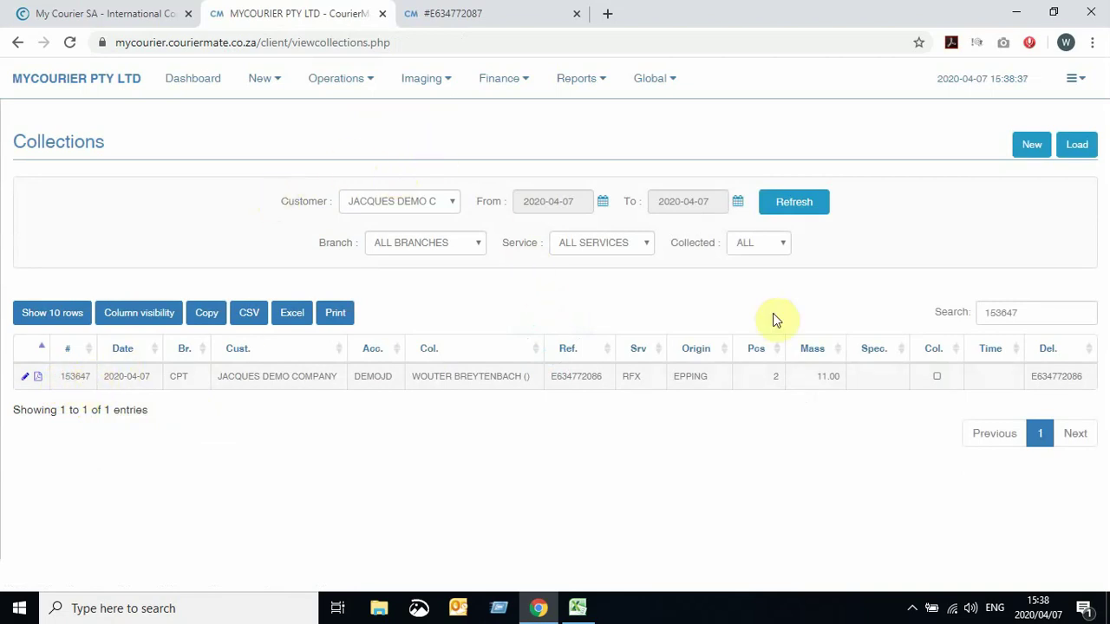
left_click_drag(1026, 312, 942, 315)
key("BackSpace")
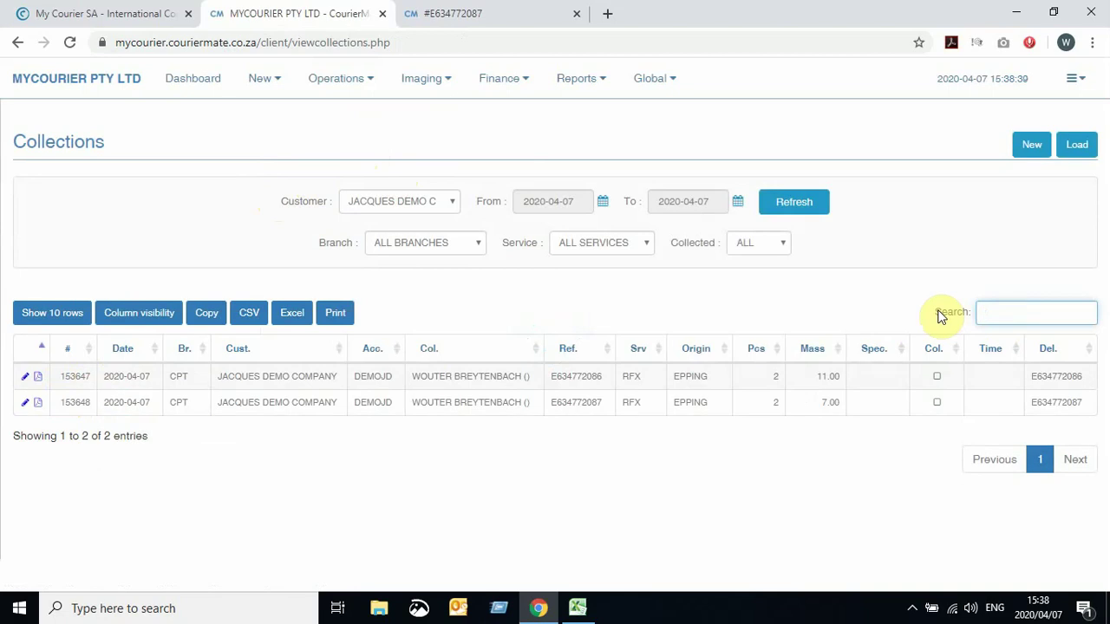
left_click(80, 405)
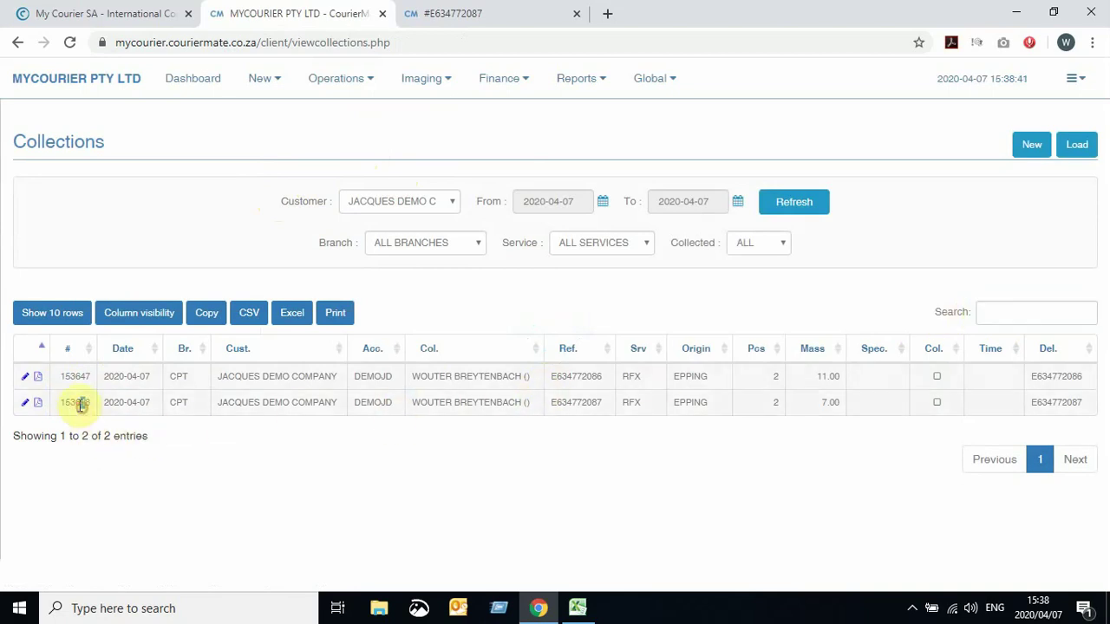
double_click(63, 405)
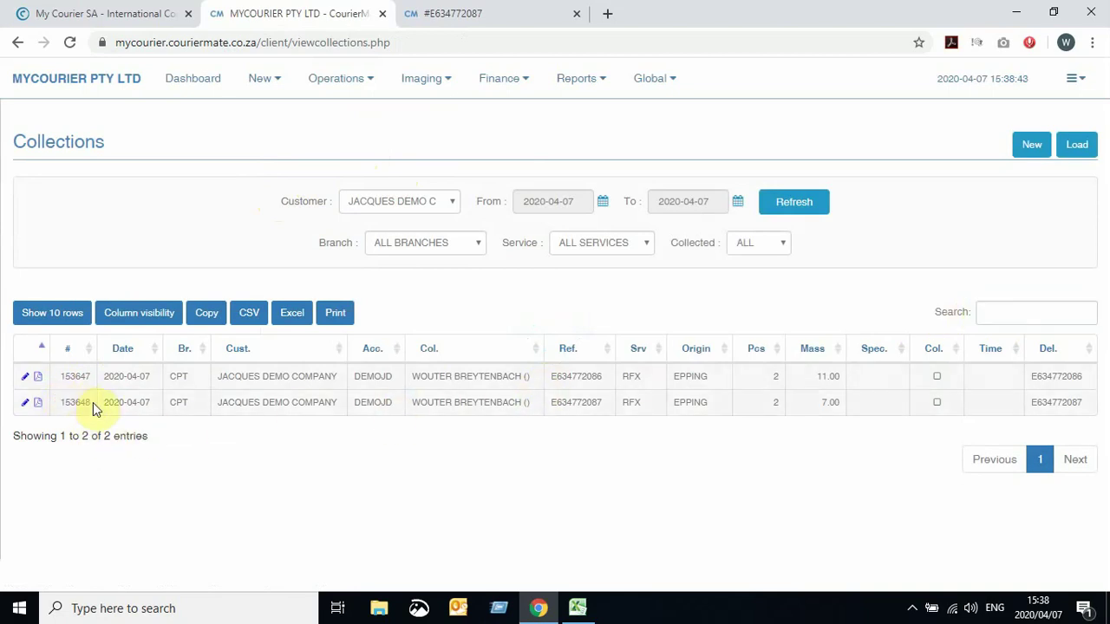
double_click(82, 405)
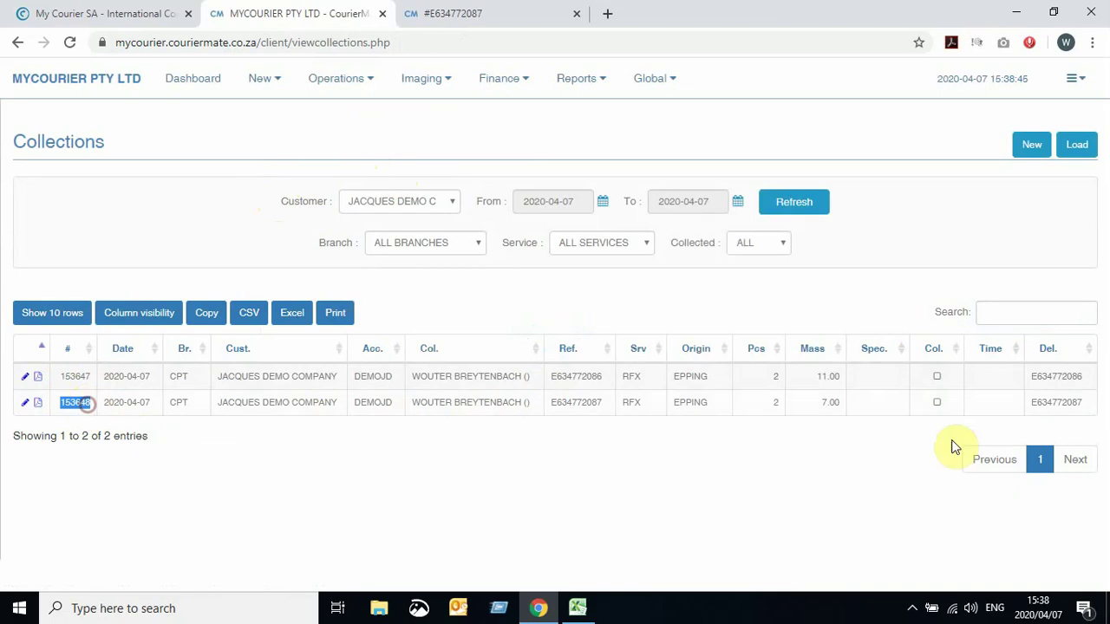
left_click_drag(1035, 403, 1077, 403)
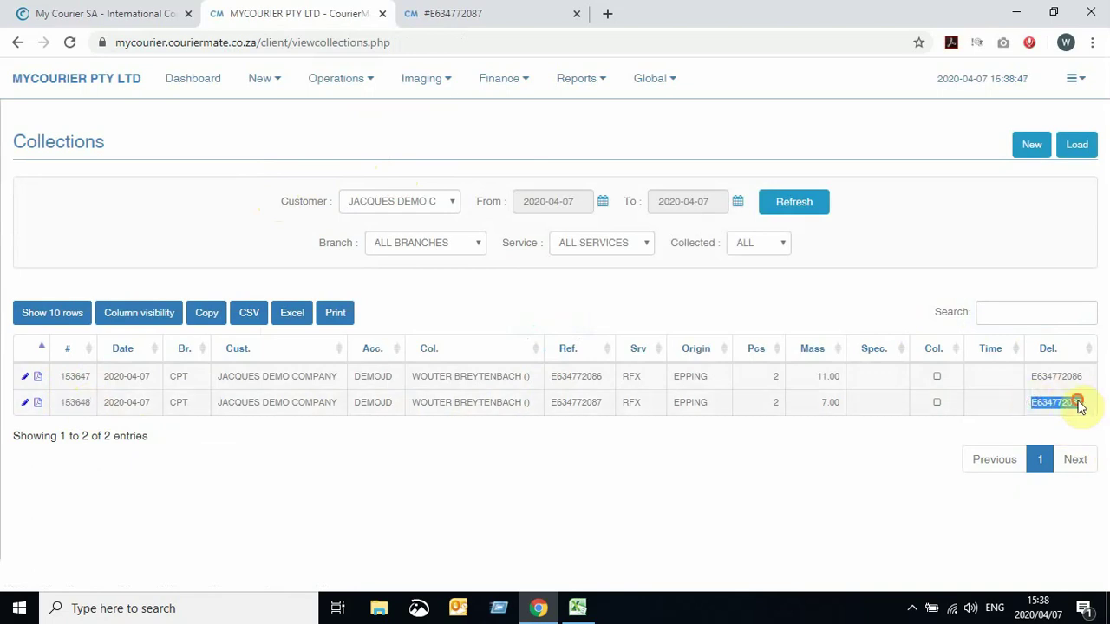
left_click(75, 403)
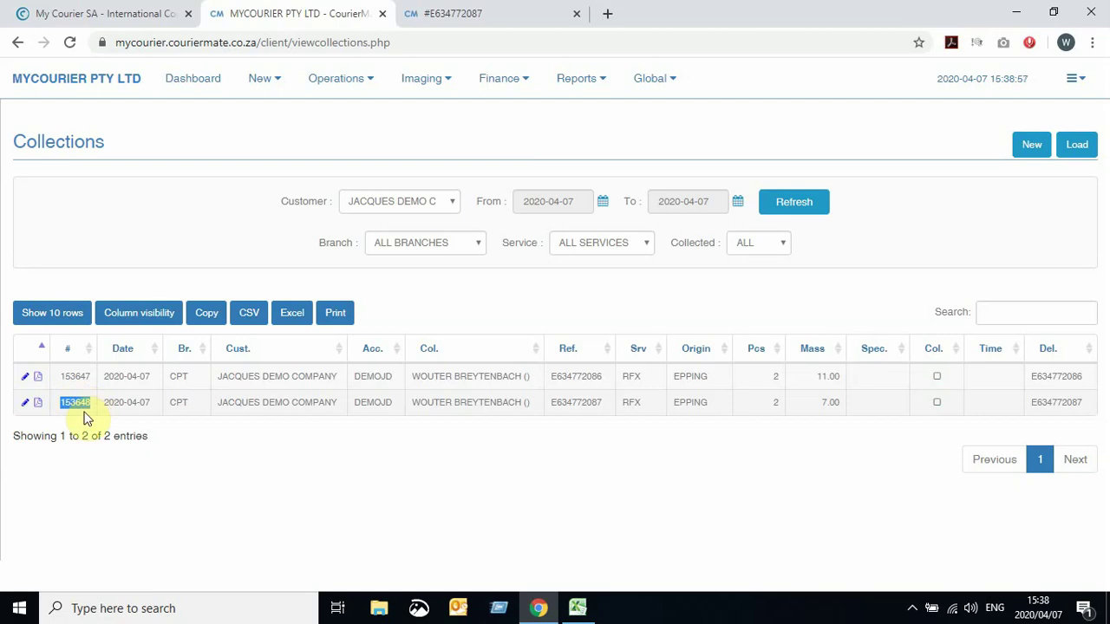
left_click(1047, 401)
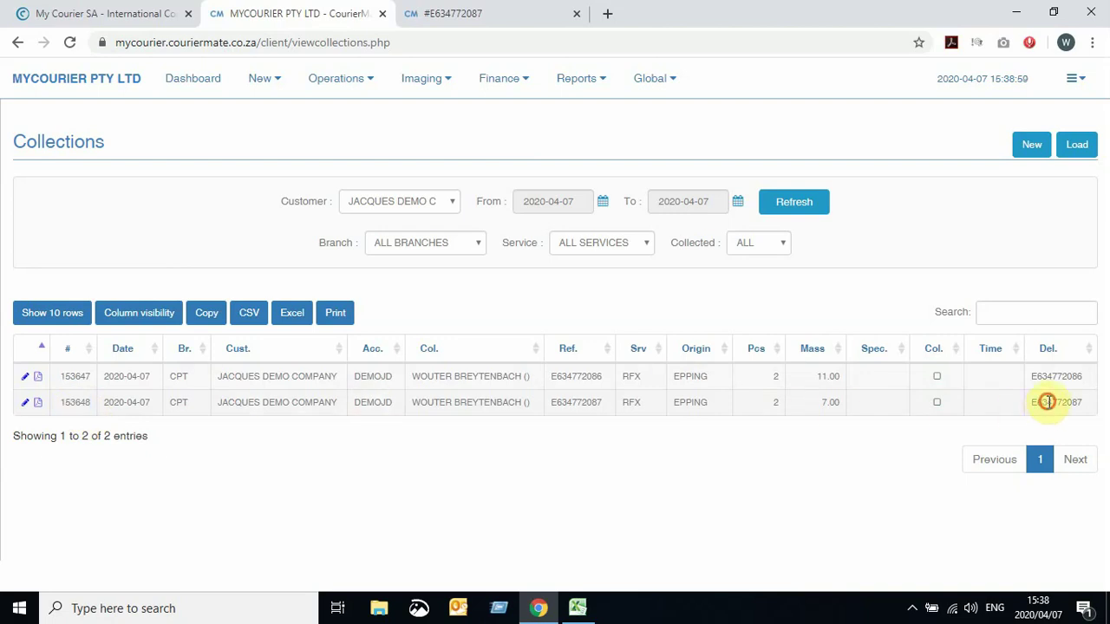
double_click(1047, 402)
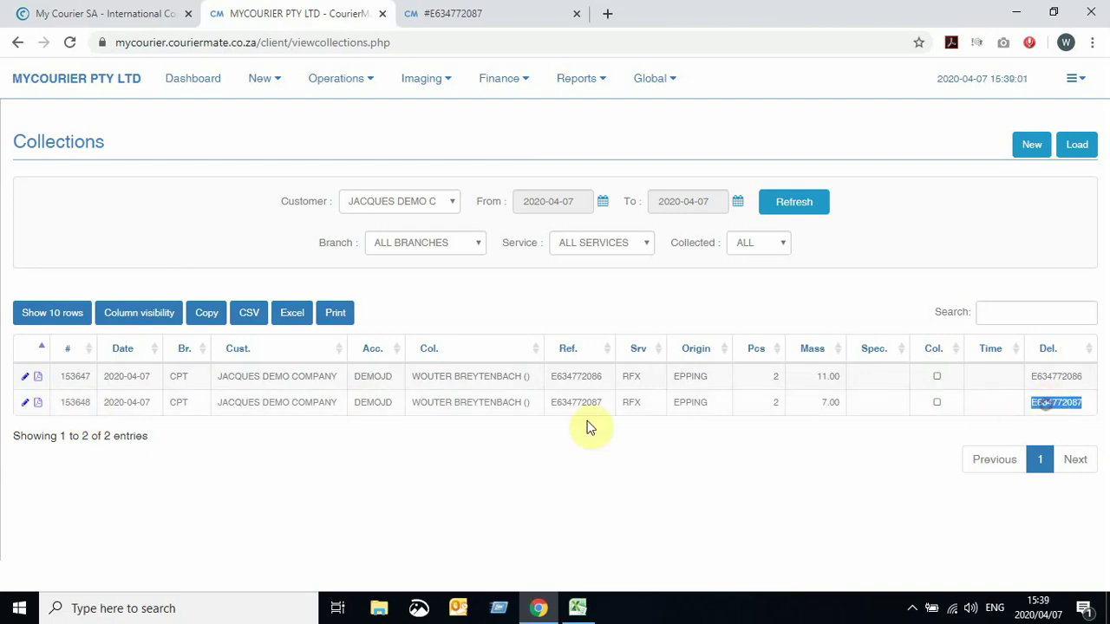
left_click(76, 401)
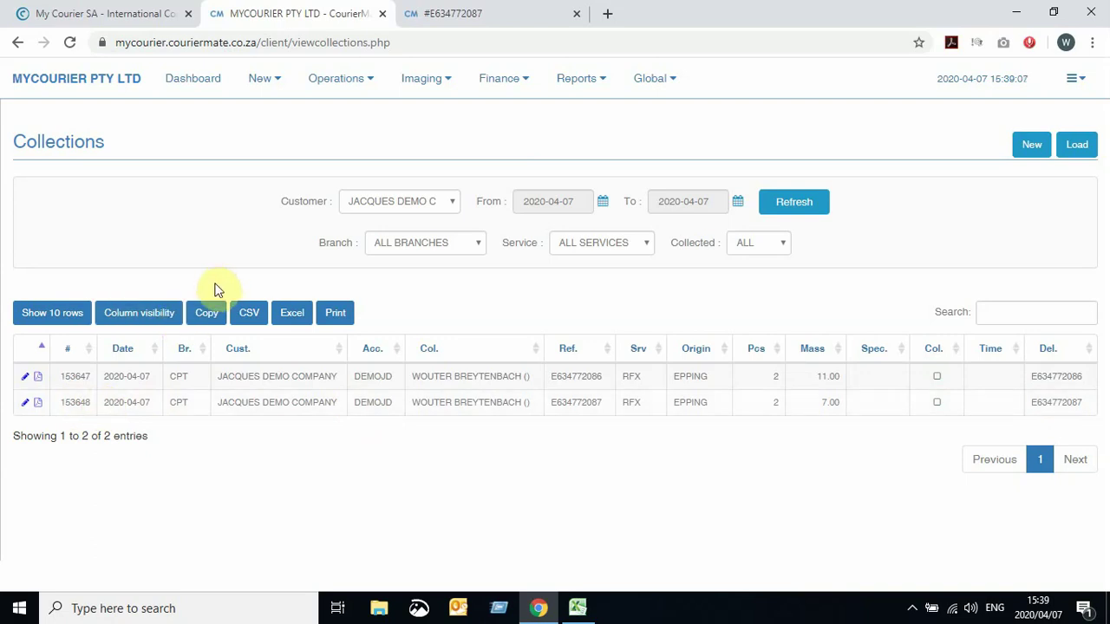
- Open a blank New Collection form for the demo customer and look over its sections
left_click(278, 91)
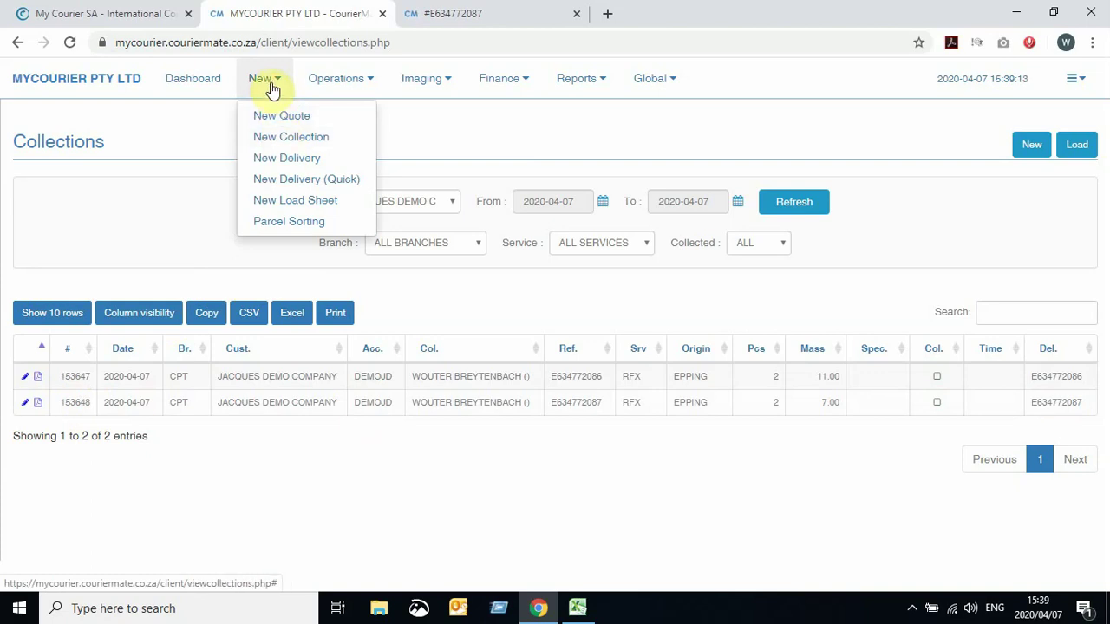
left_click(284, 139)
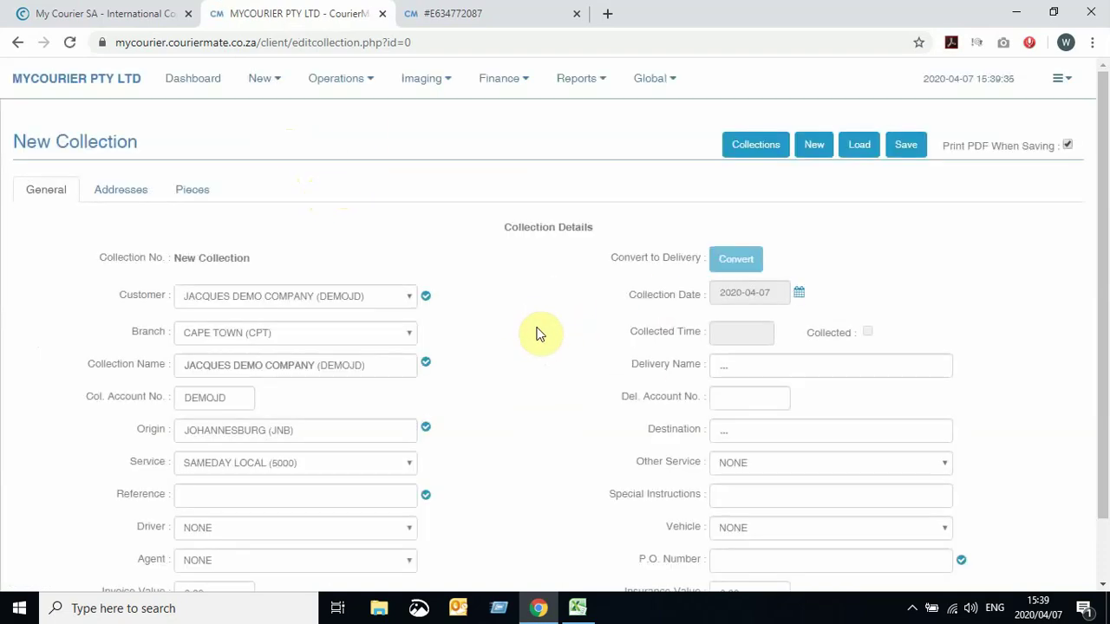
scroll(356, 261, "down", 1)
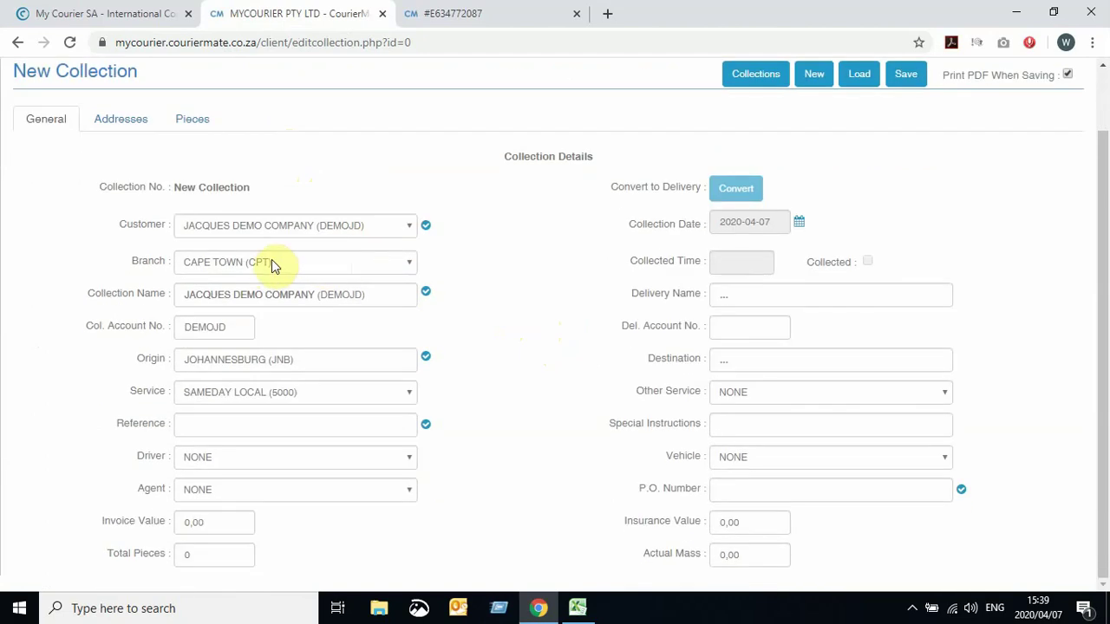
scroll(273, 260, "up", 1)
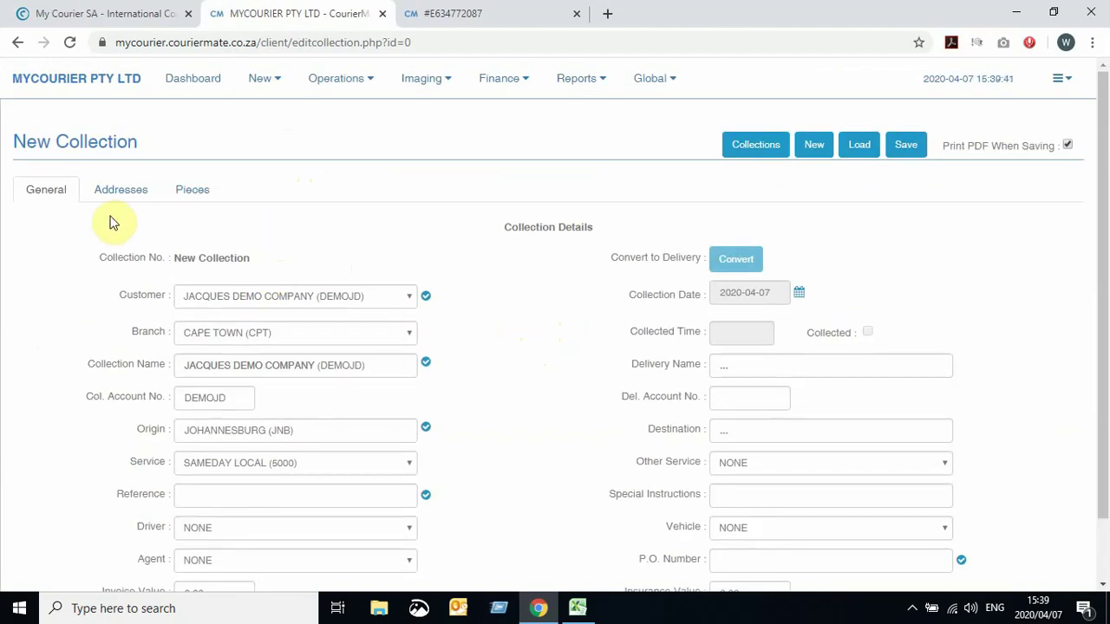
left_click(111, 187)
left_click(192, 189)
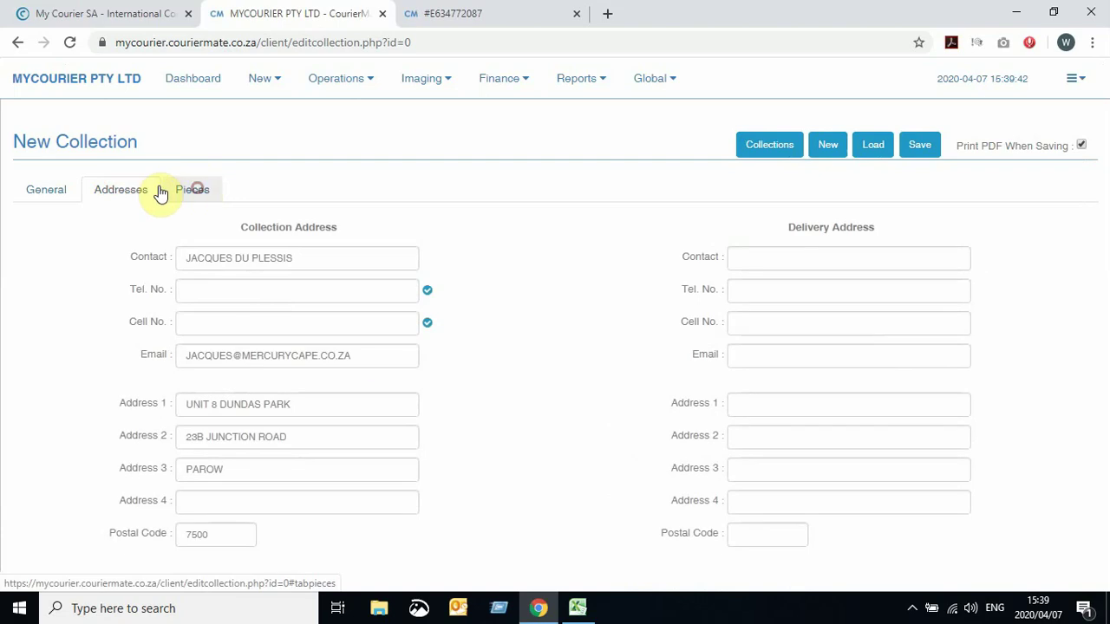
left_click(52, 190)
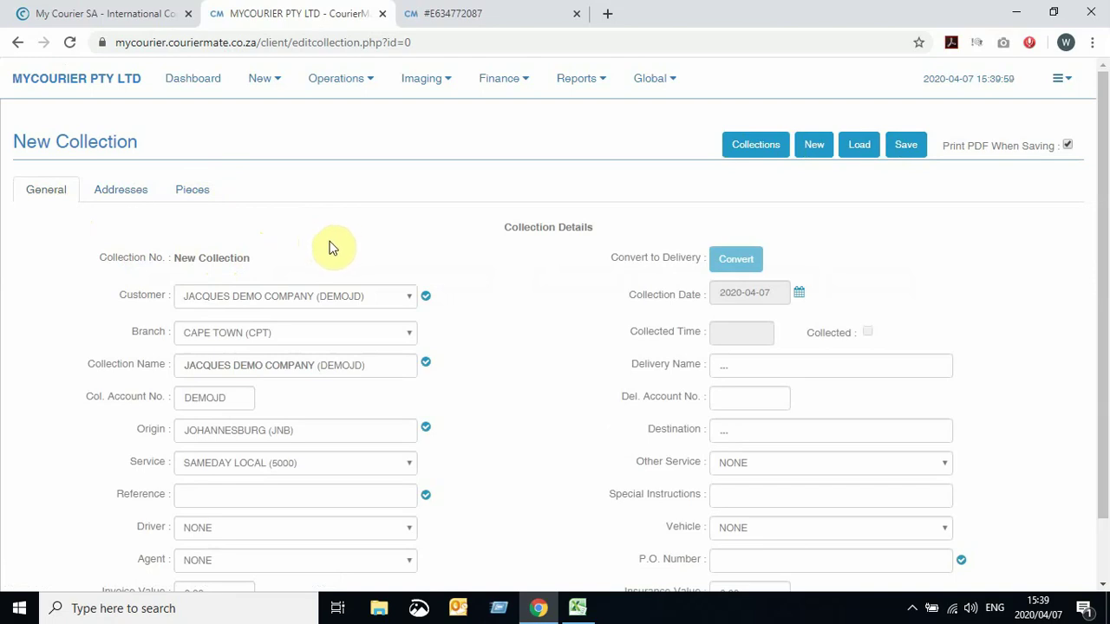
scroll(344, 231, "down", 1)
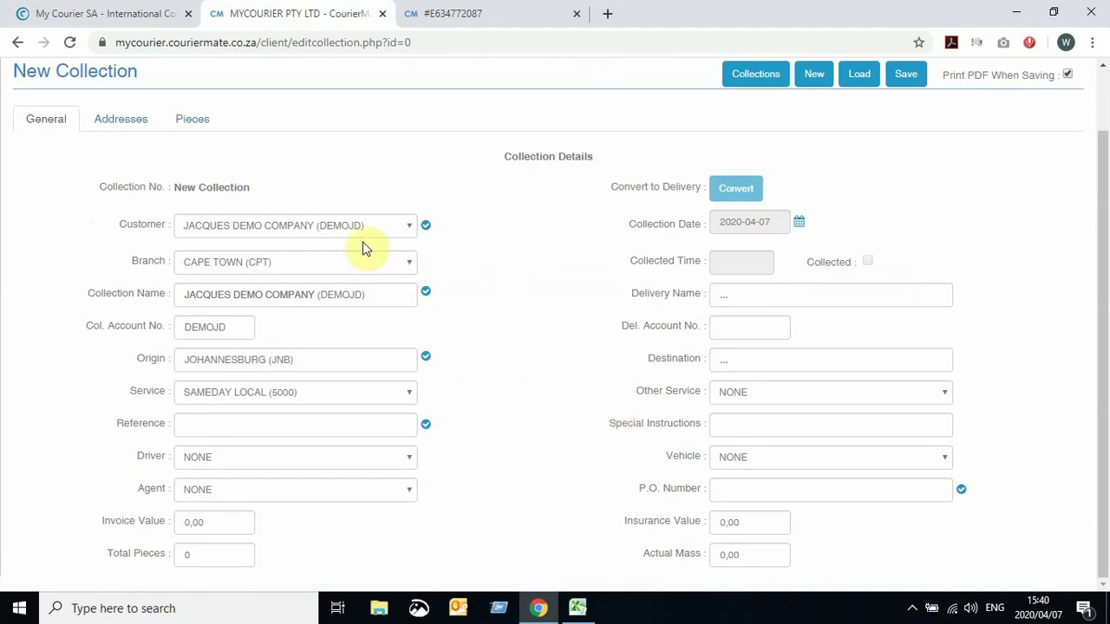
left_click(288, 233)
left_click(295, 244)
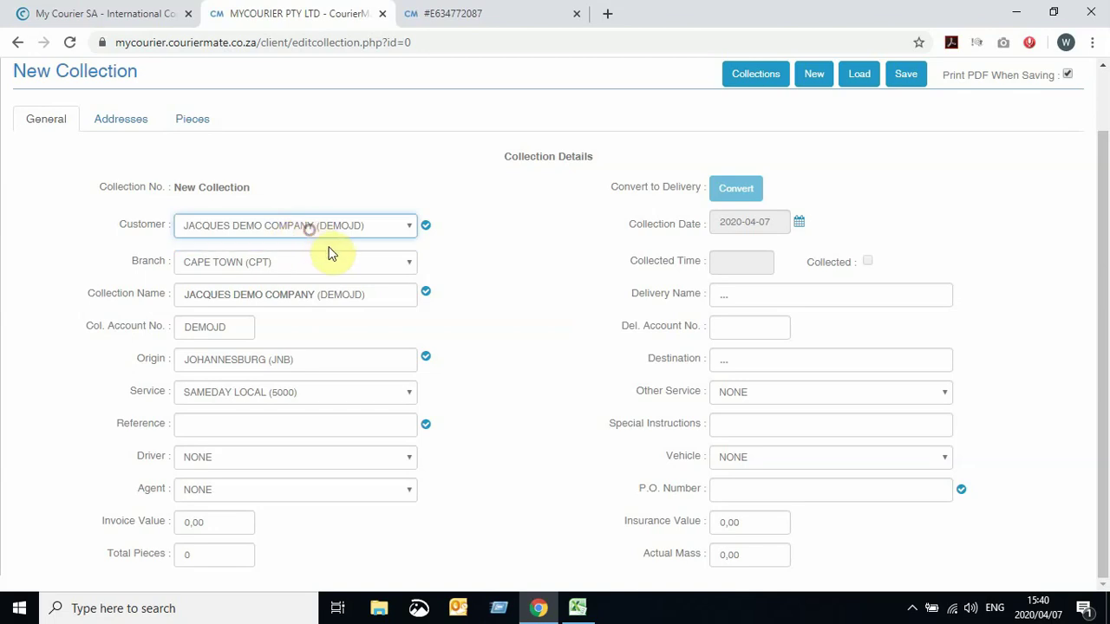
left_click(353, 248)
left_click(376, 296)
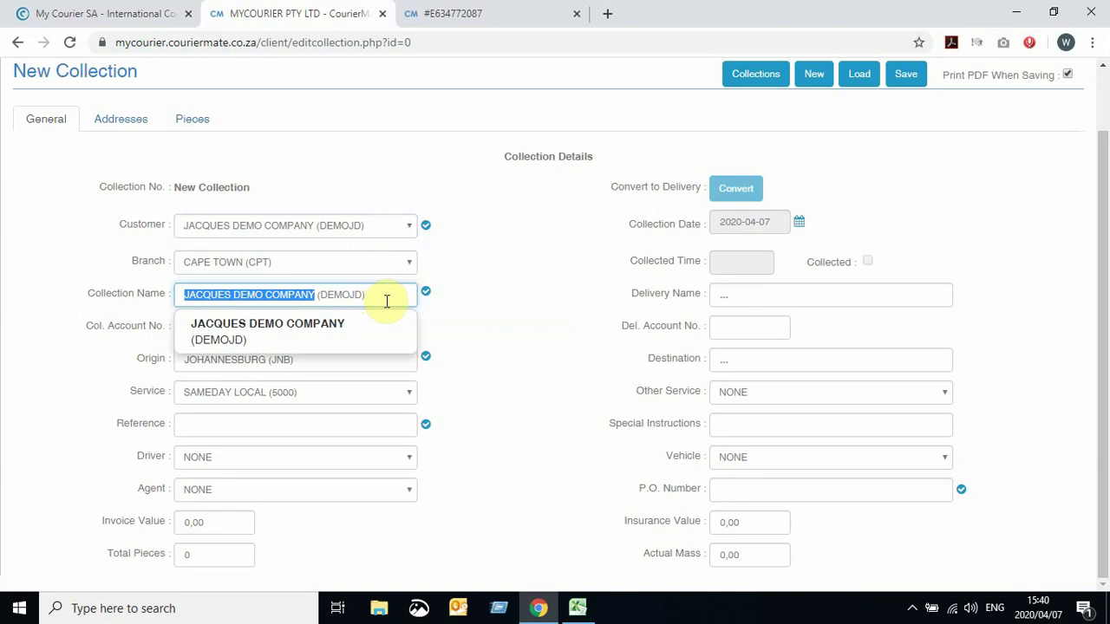
type("wouTER BREYTENBACH (")
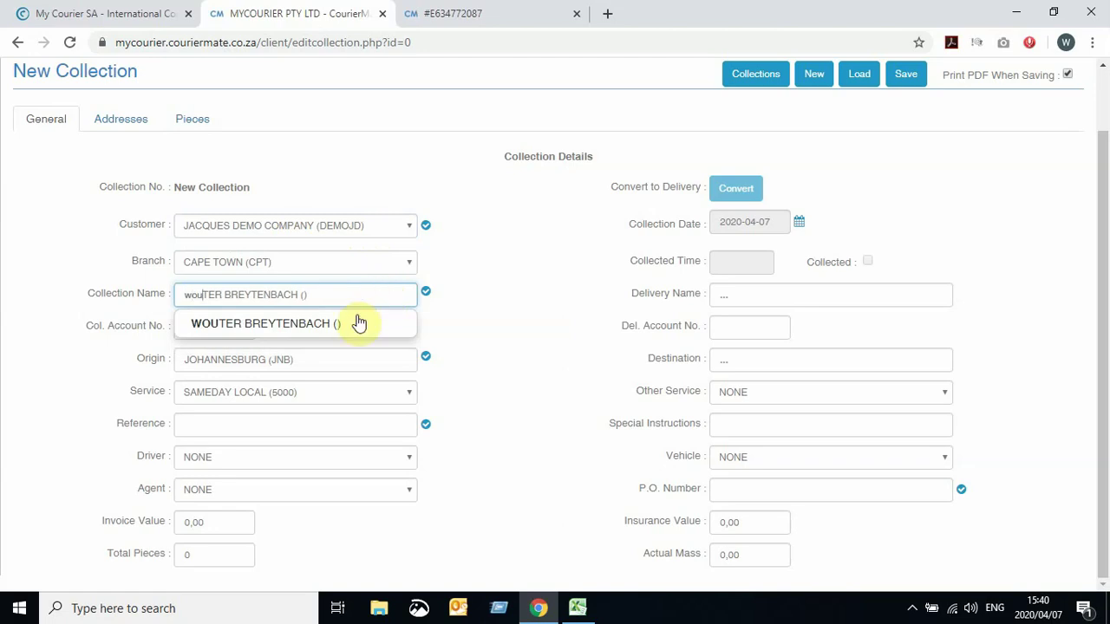
left_click(354, 321)
left_click(356, 297)
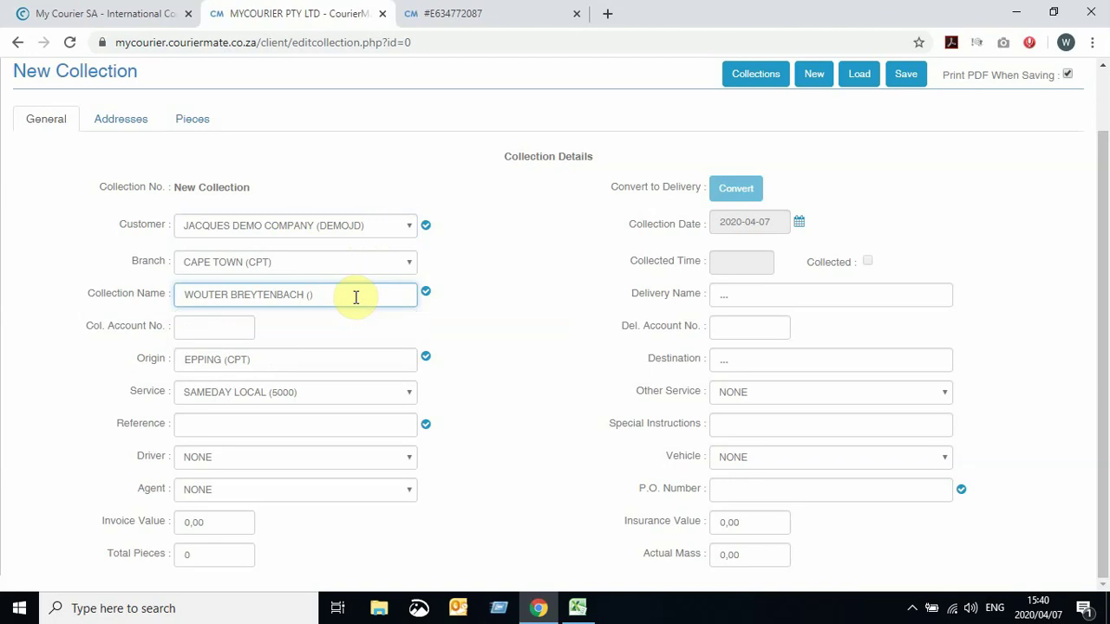
key("BackSpace")
key("BackSpace")
key("BackSpace")
key("BackSpace")
key("BackSpace")
key("BackSpace")
key("BackSpace")
key("BackSpace")
key("BackSpace")
key("BackSpace")
key("BackSpace")
key("BackSpace")
key("BackSpace")
key("BackSpace")
key("BackSpace")
key("BackSpace")
key("BackSpace")
key("BackSpace")
key("BackSpace")
key("BackSpace")
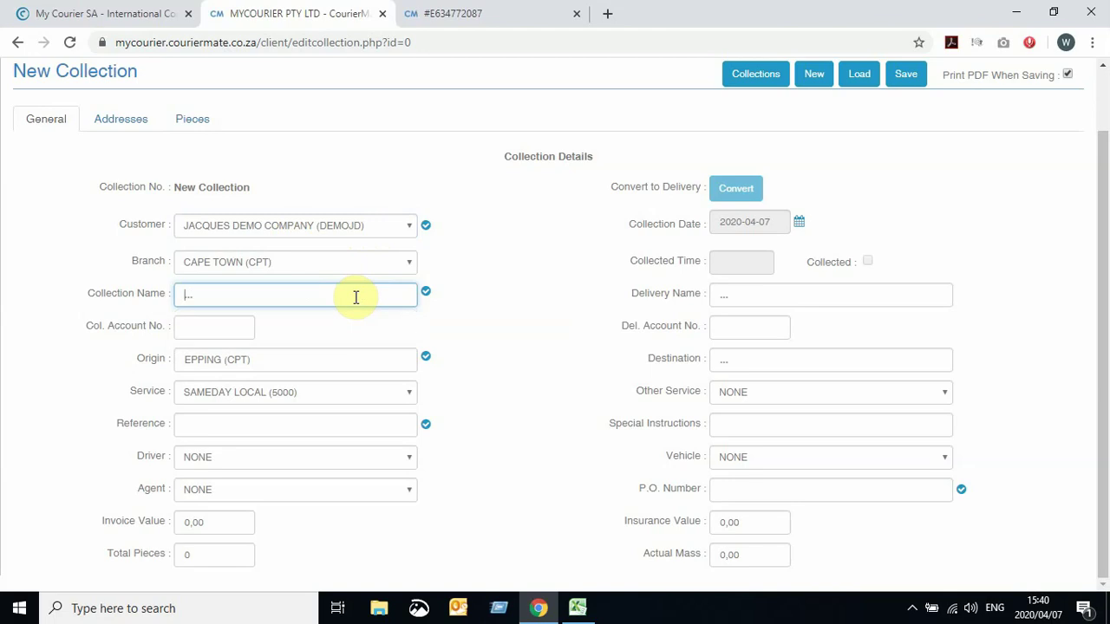
type("jacqUES DEMO COMPANY (DEMOJD")
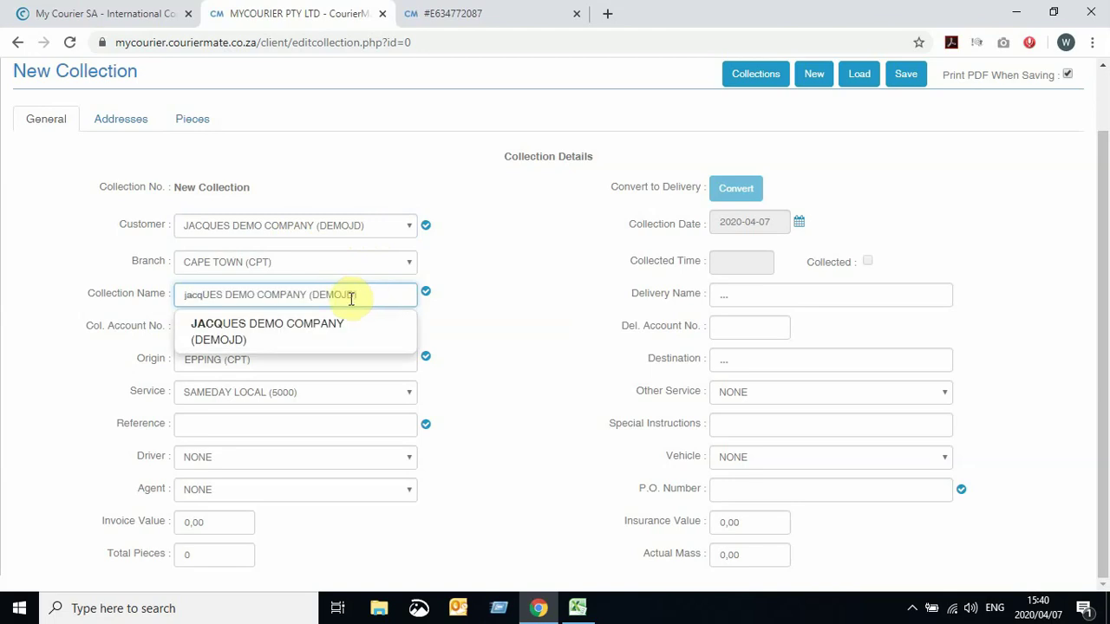
left_click(317, 328)
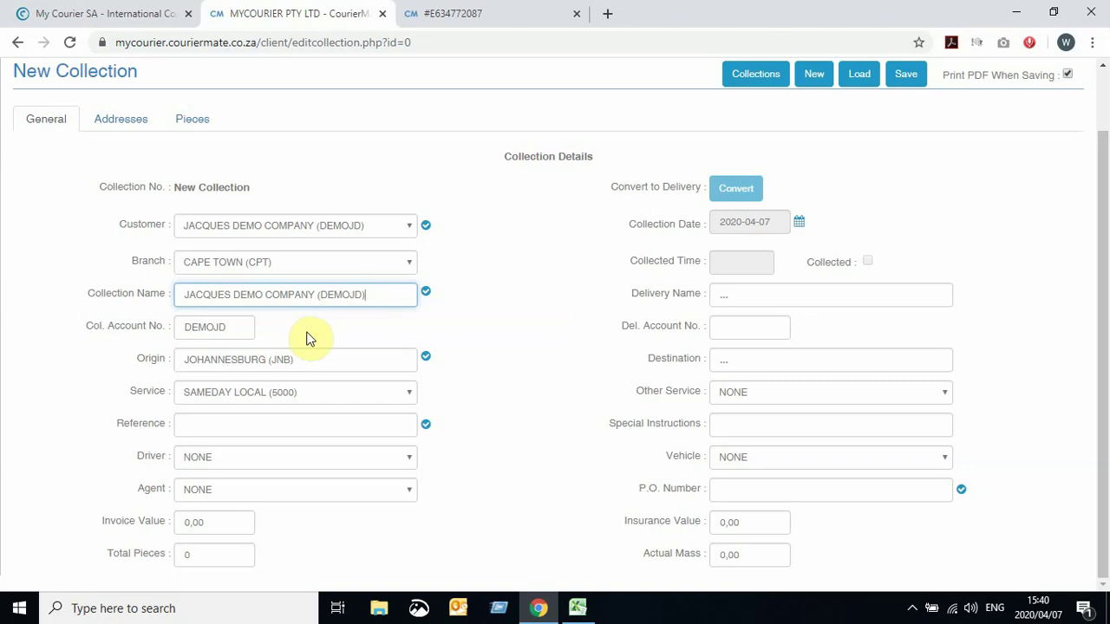
- Change the collection's service from Sameday Local to OVERNIGHT EXPRESS (5000)
left_click(403, 395)
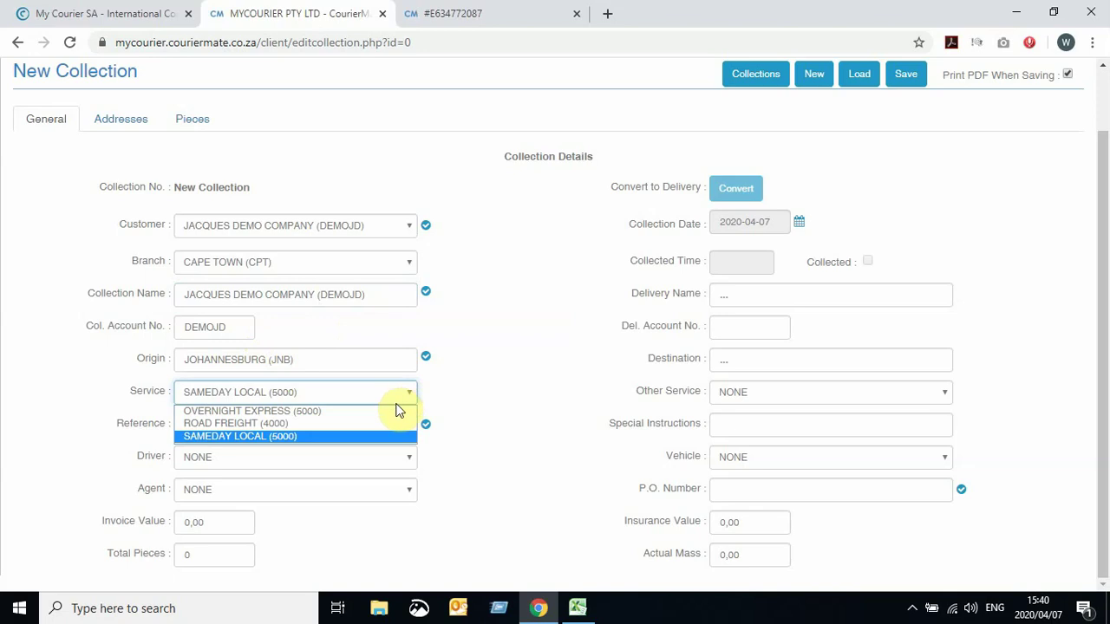
left_click(384, 413)
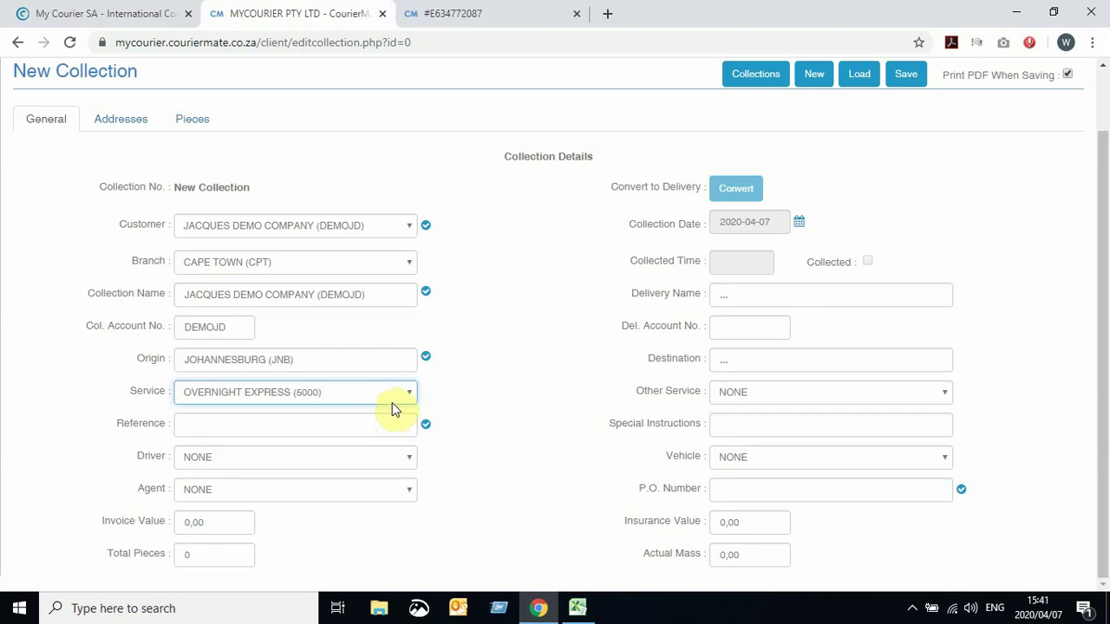
left_click(371, 391)
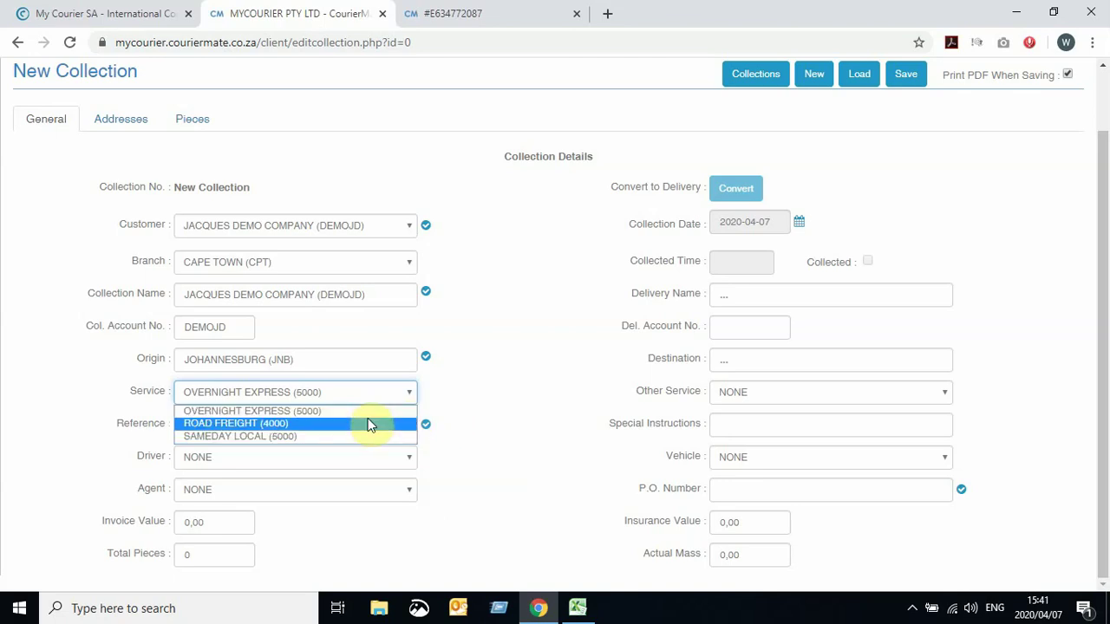
left_click(495, 402)
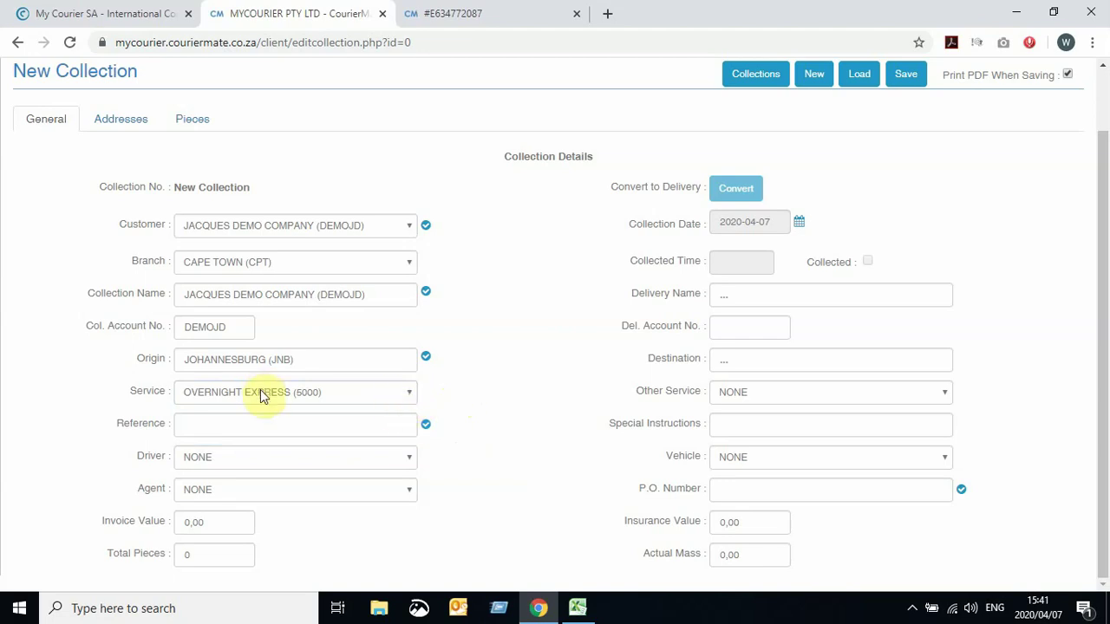
- Move from the Reference field to the Convert to Delivery name field on the New Collection form
left_click(296, 426)
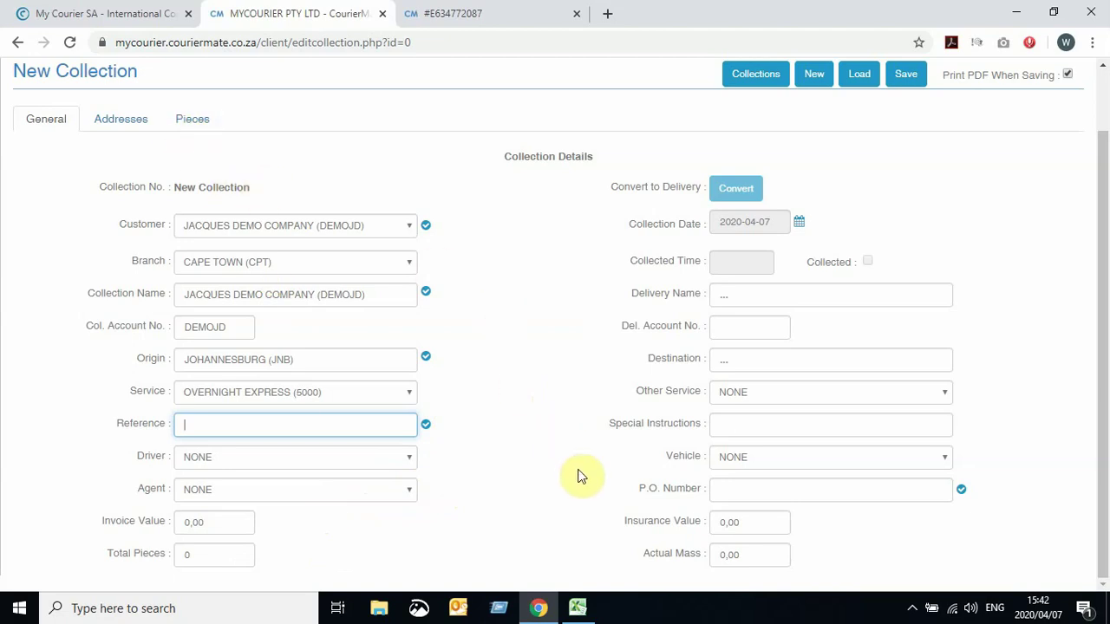
left_click(764, 303)
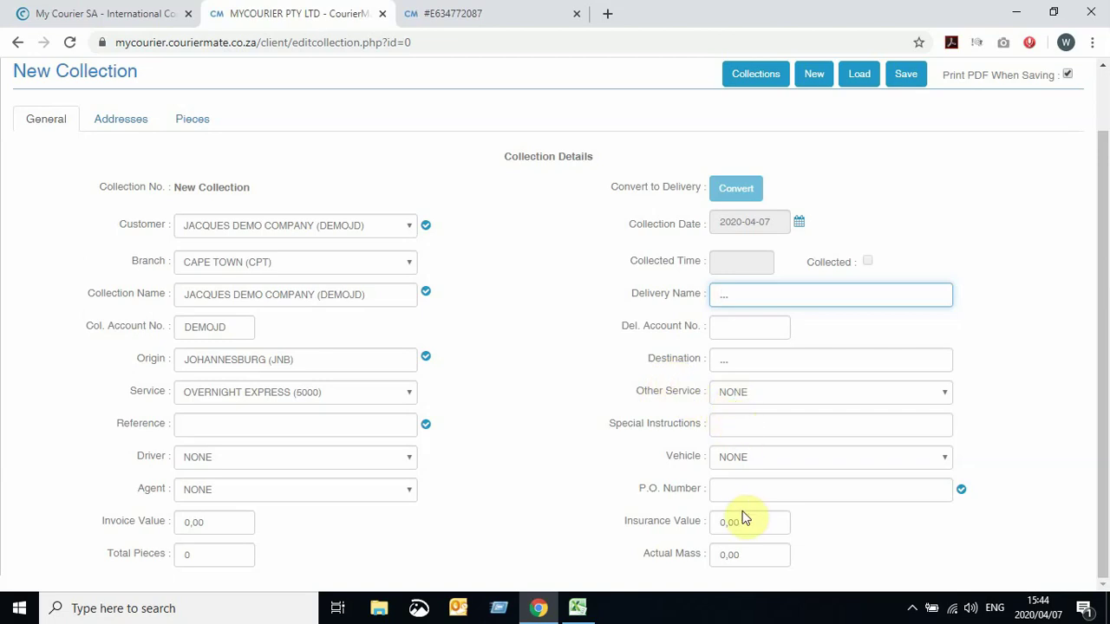
- Leave the Other Service option set to NONE
left_click(764, 359)
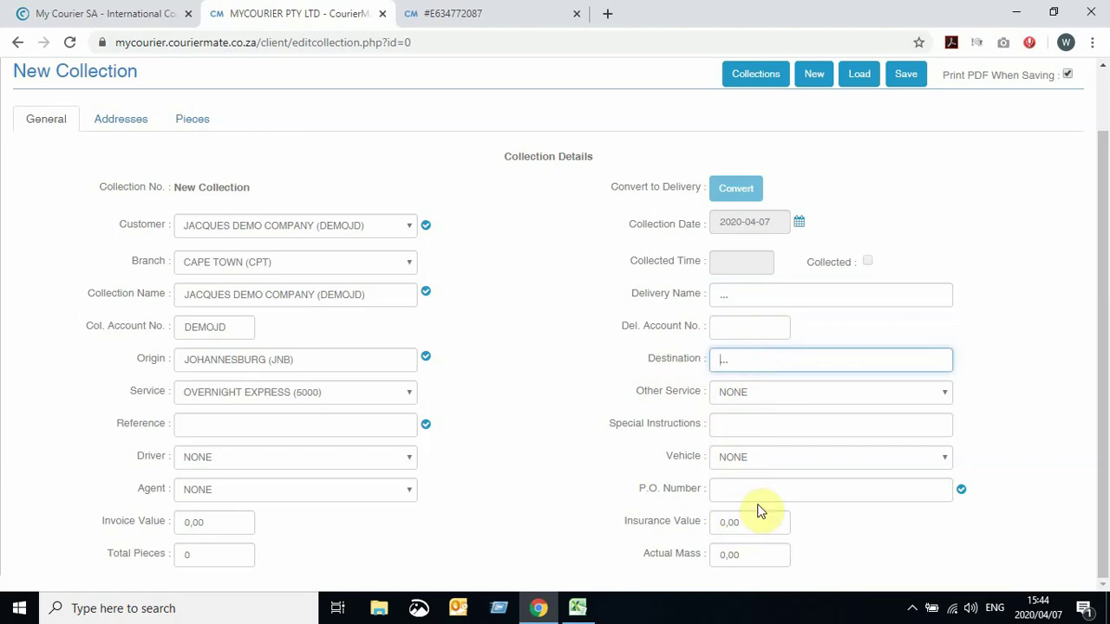
left_click(785, 399)
left_click(785, 399)
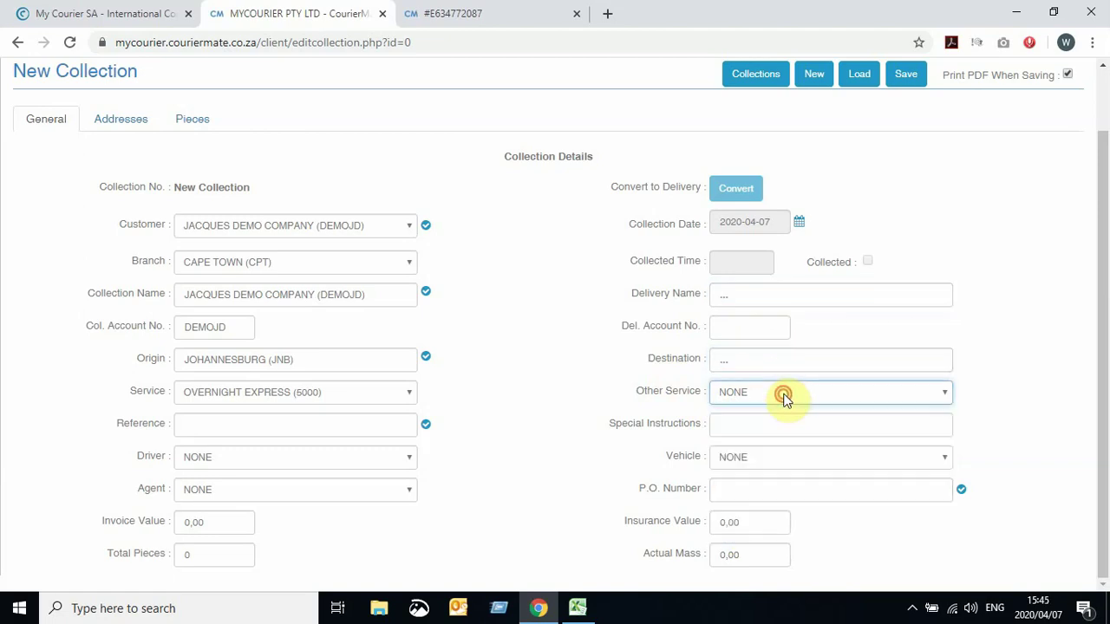
left_click(785, 399)
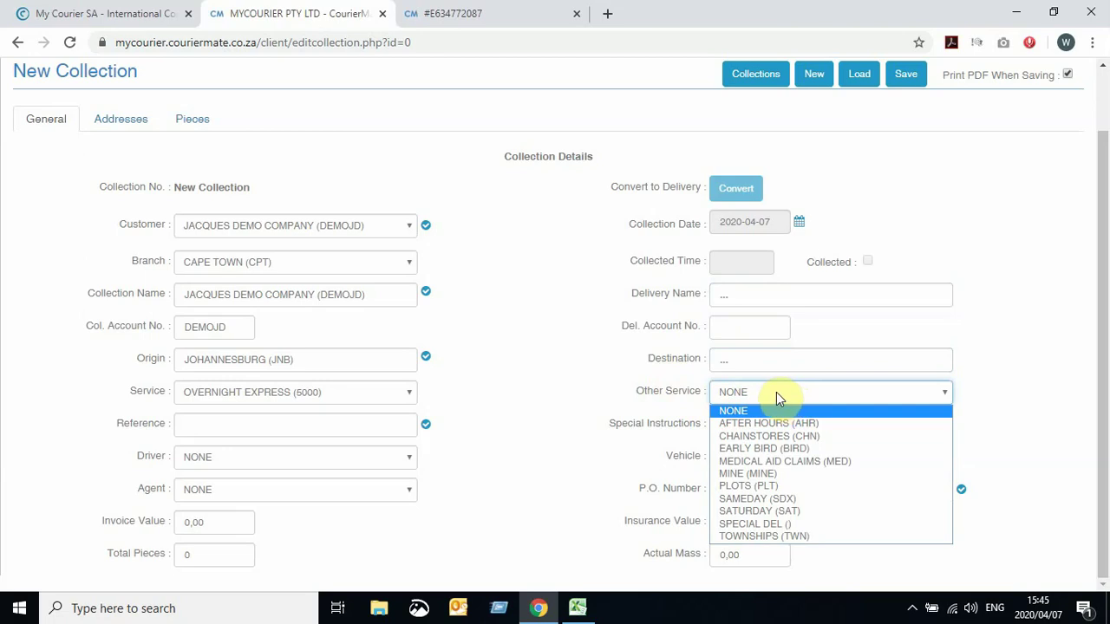
left_click(770, 395)
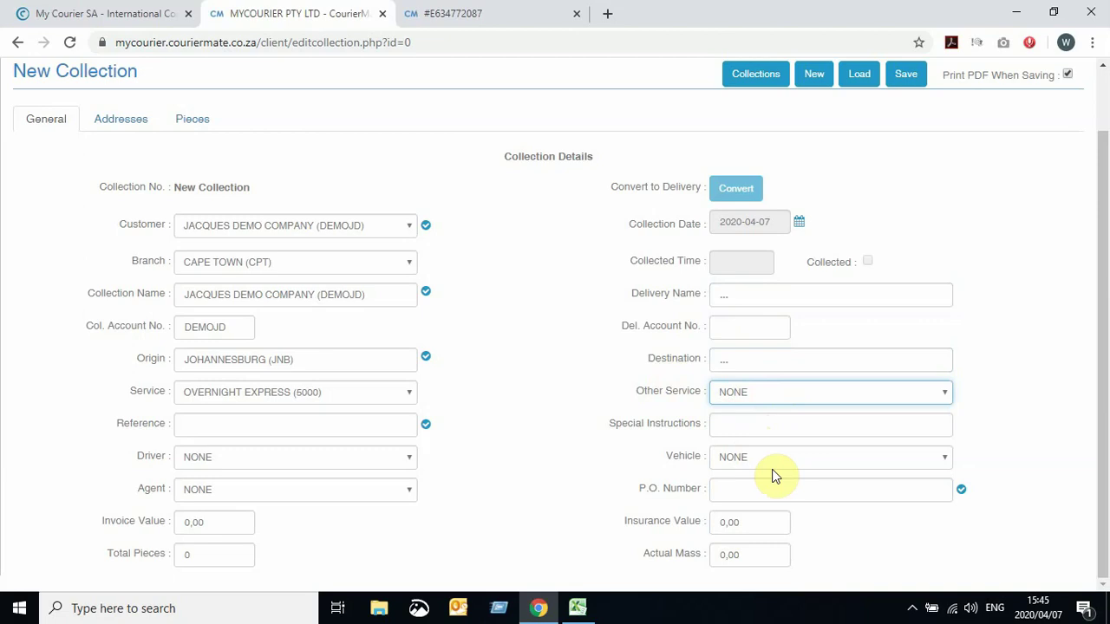
- Enter the special instruction 'We close for lunch 12h00-13h00', correcting typos
left_click(760, 425)
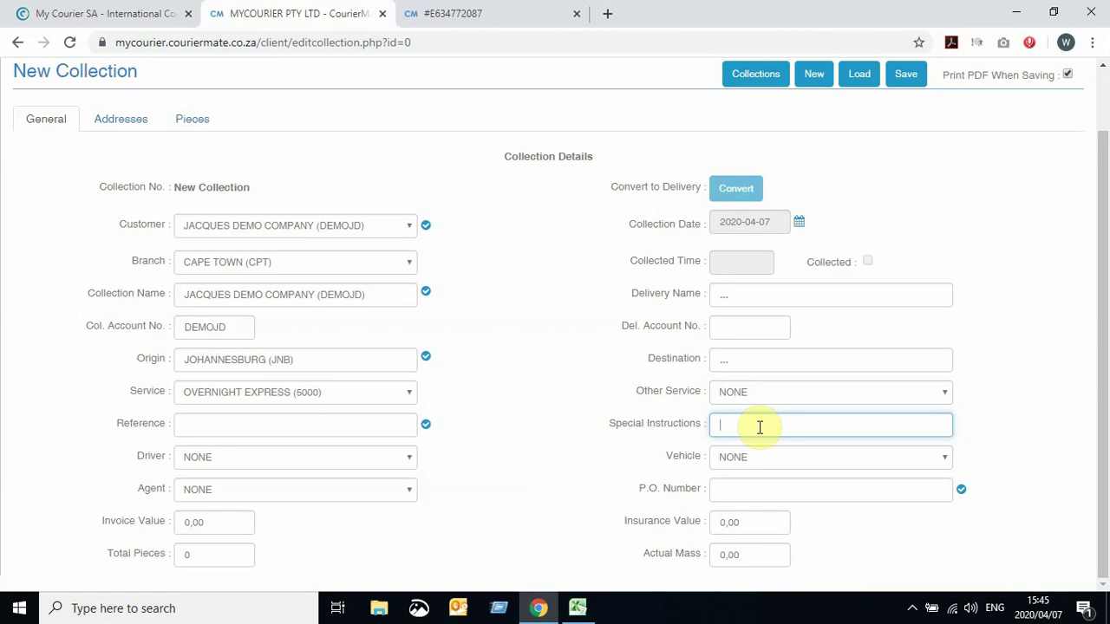
type("We close for lunch 12-13h00")
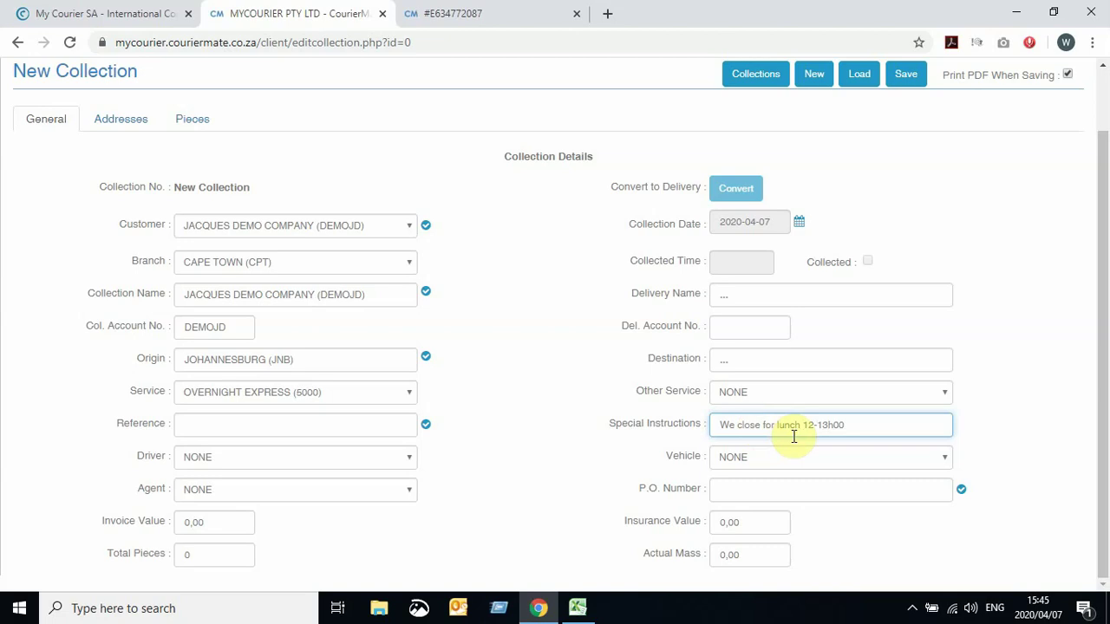
left_click(814, 427)
type("h00")
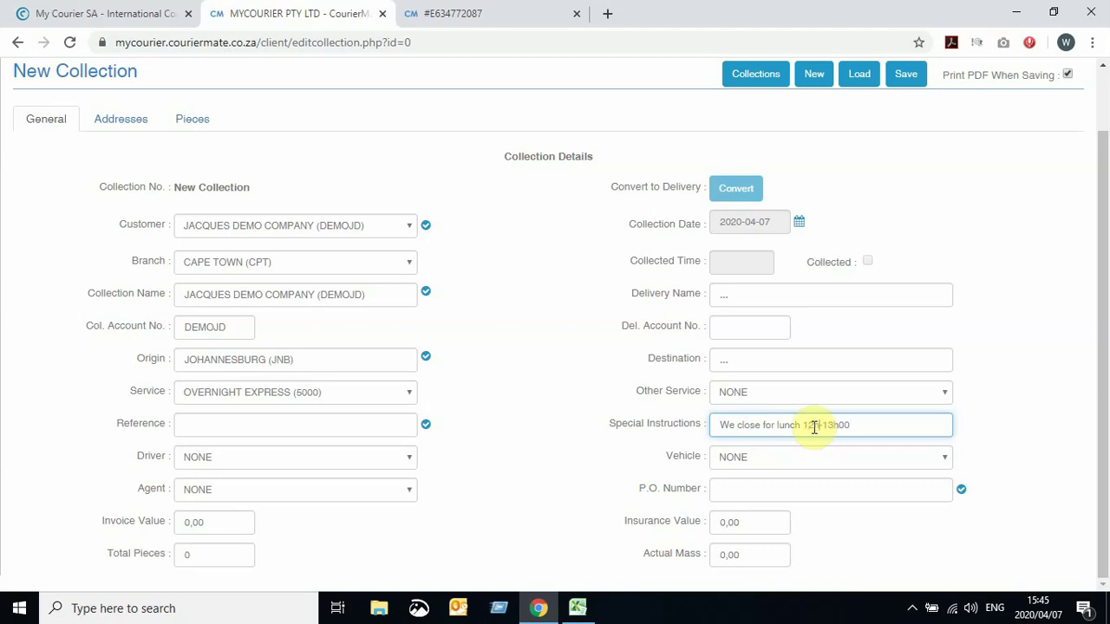
left_click(880, 431)
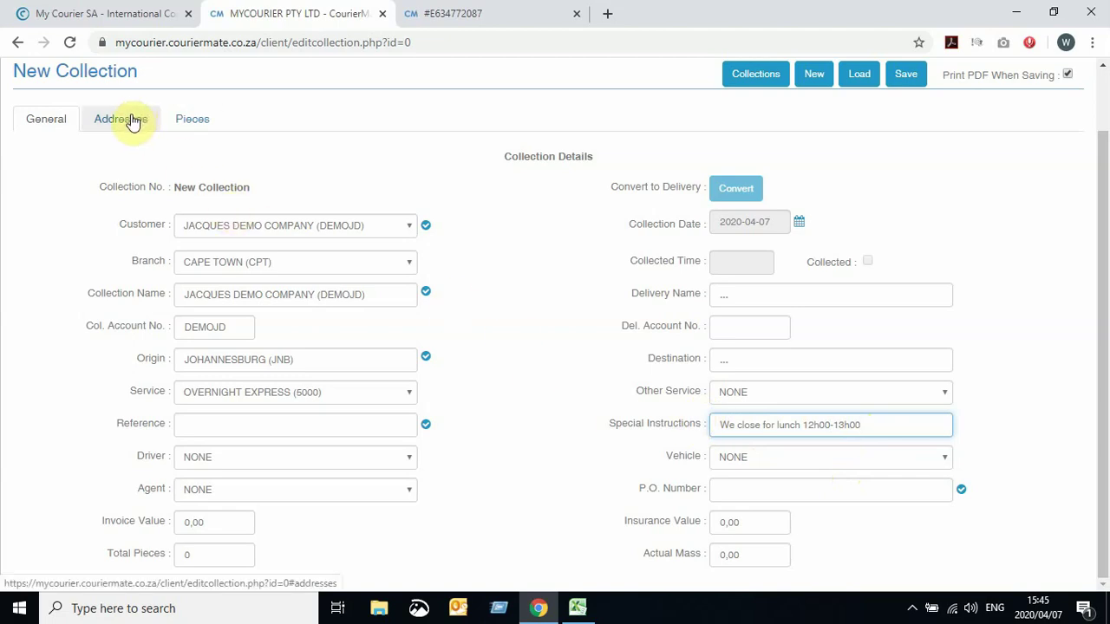
- Show the Addresses section with the prefilled collection address and empty delivery address
left_click(773, 488)
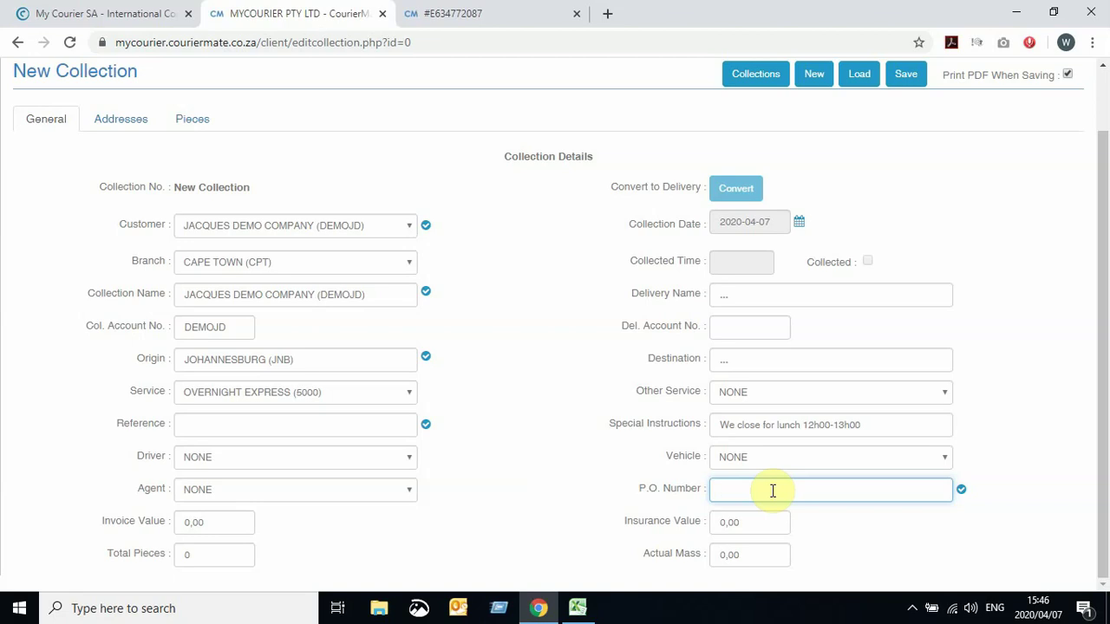
left_click(133, 130)
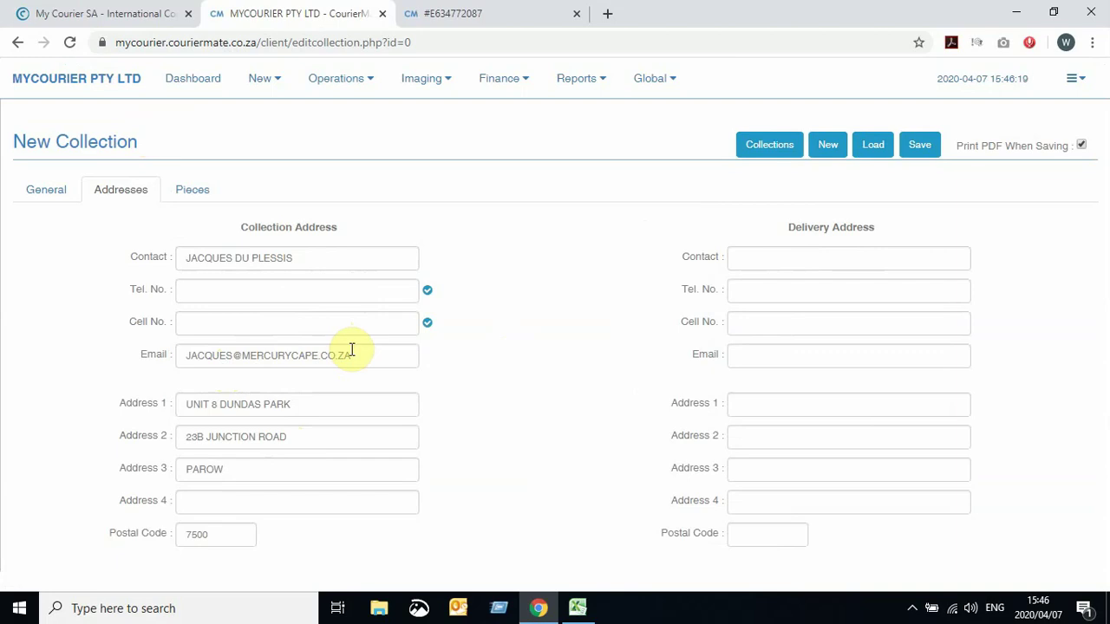
- Clear the PAROW entry from the collection's Address 3 line
double_click(254, 471)
type("=")
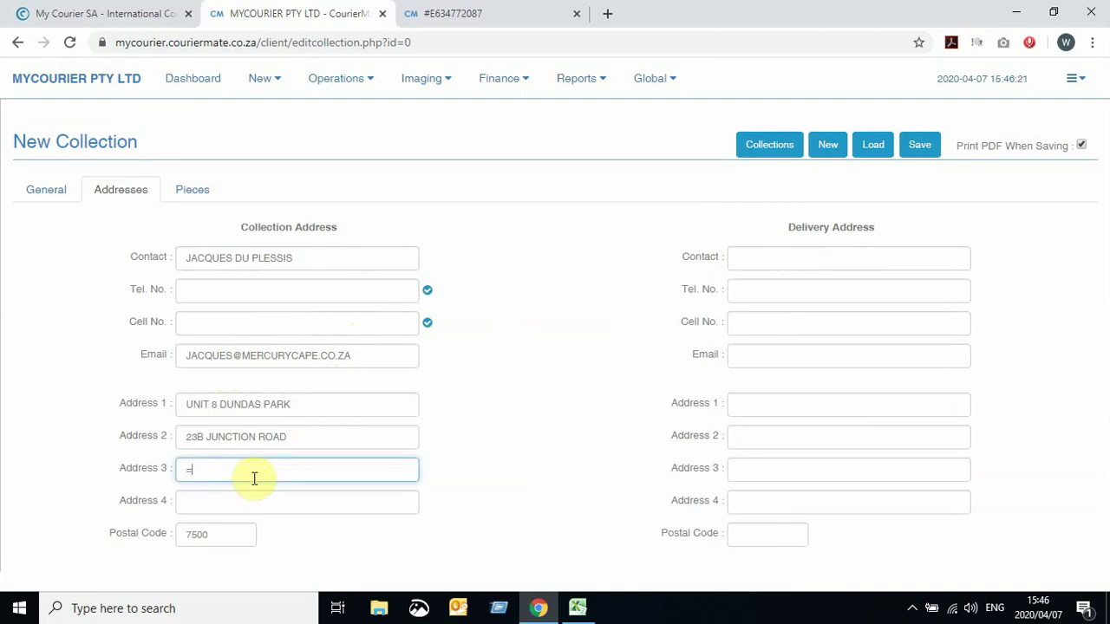
key("BackSpace")
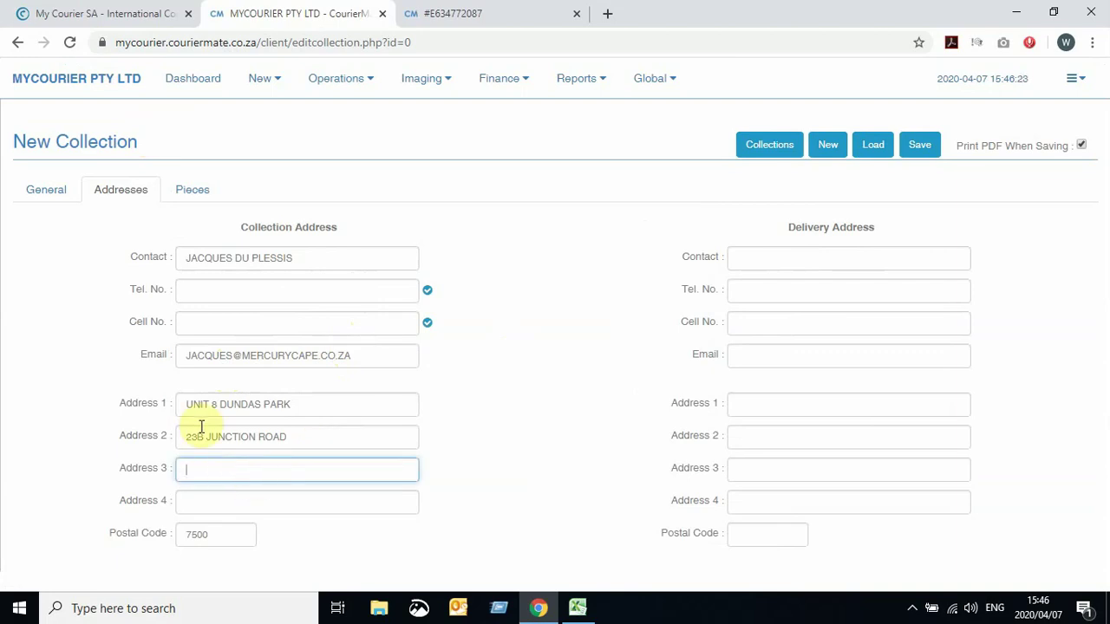
- Bring up the Pieces section, with no pieces and all totals at 0
left_click(62, 196)
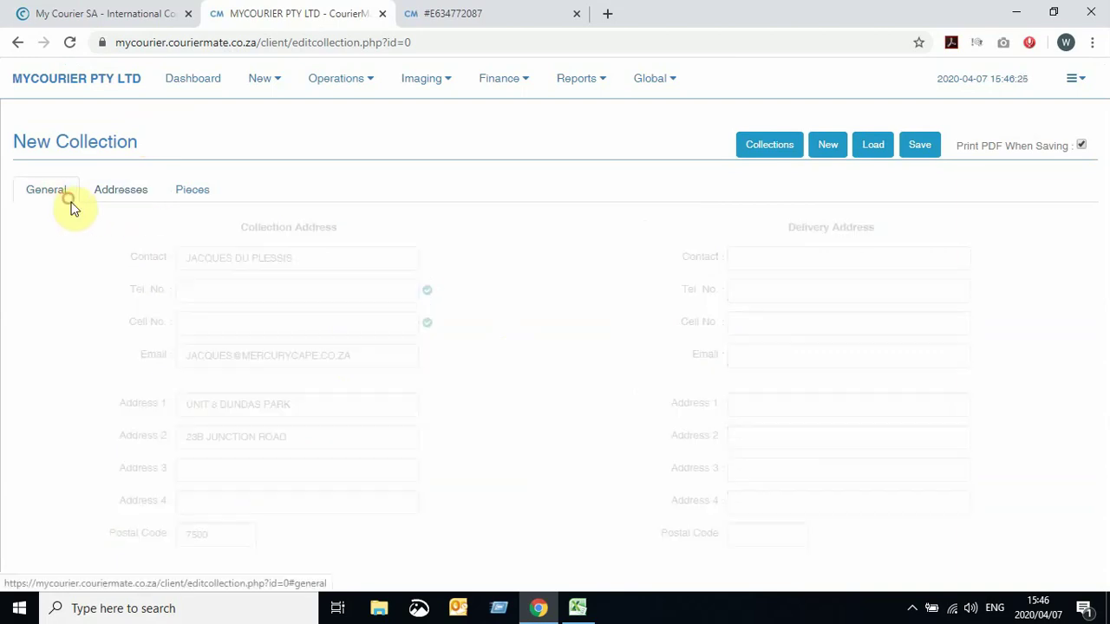
left_click(117, 200)
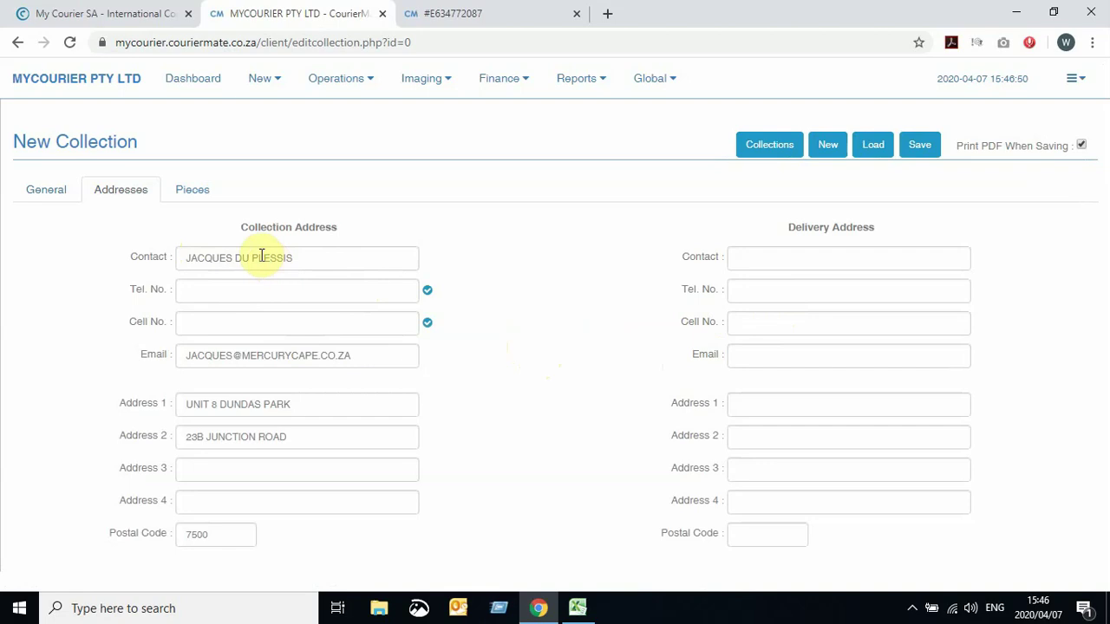
left_click(192, 194)
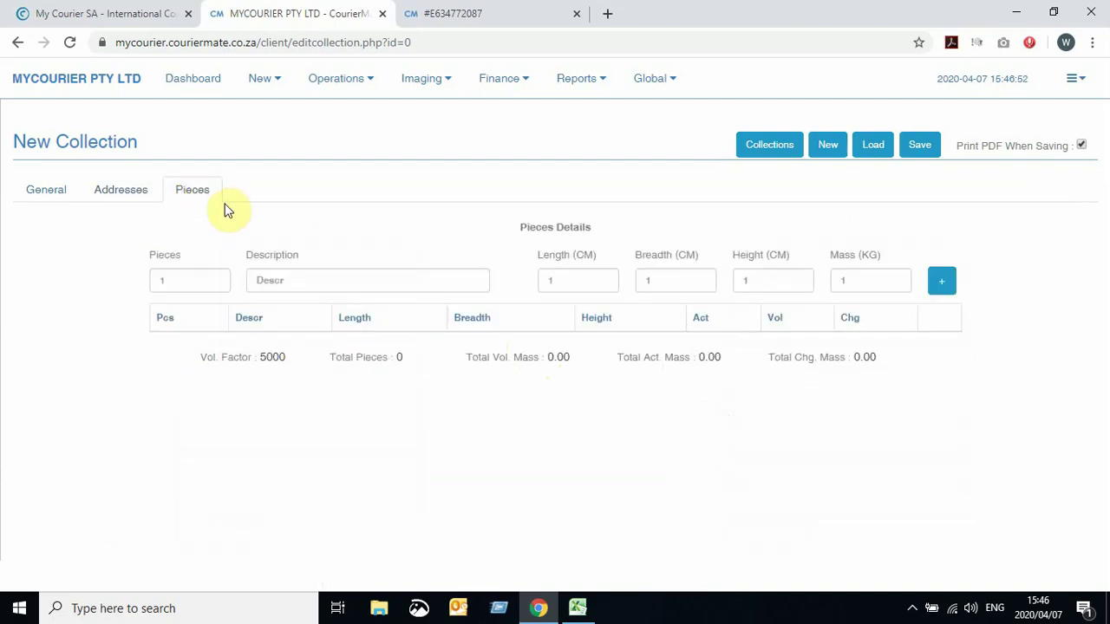
- Add a parcel line of 5 pieces with mass 20 kg and check the new row
left_click(183, 280)
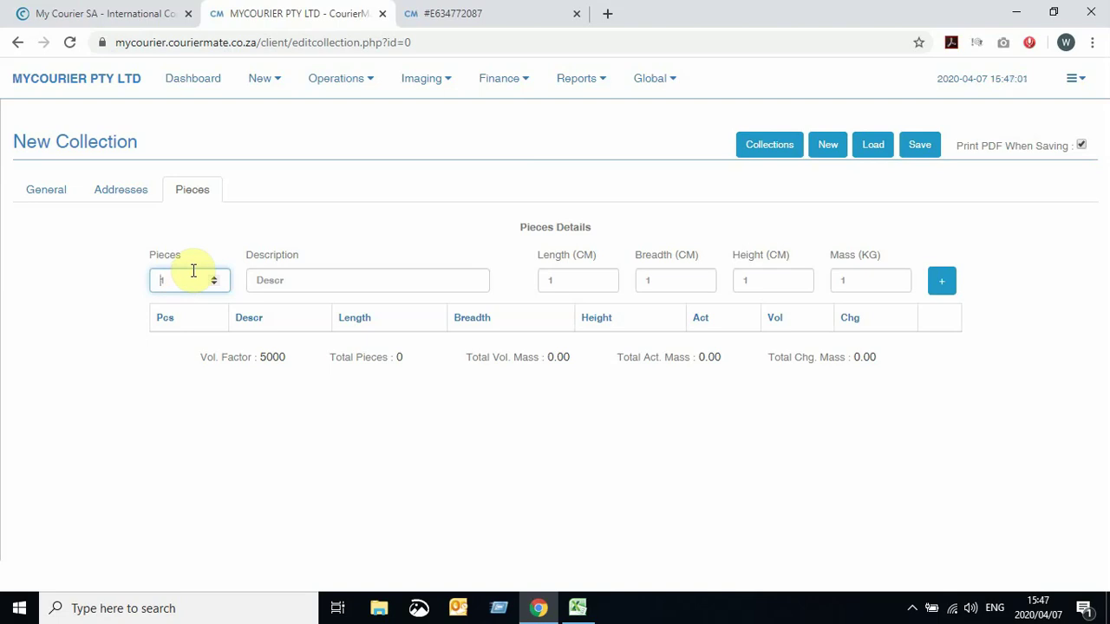
left_click(172, 274)
type("5")
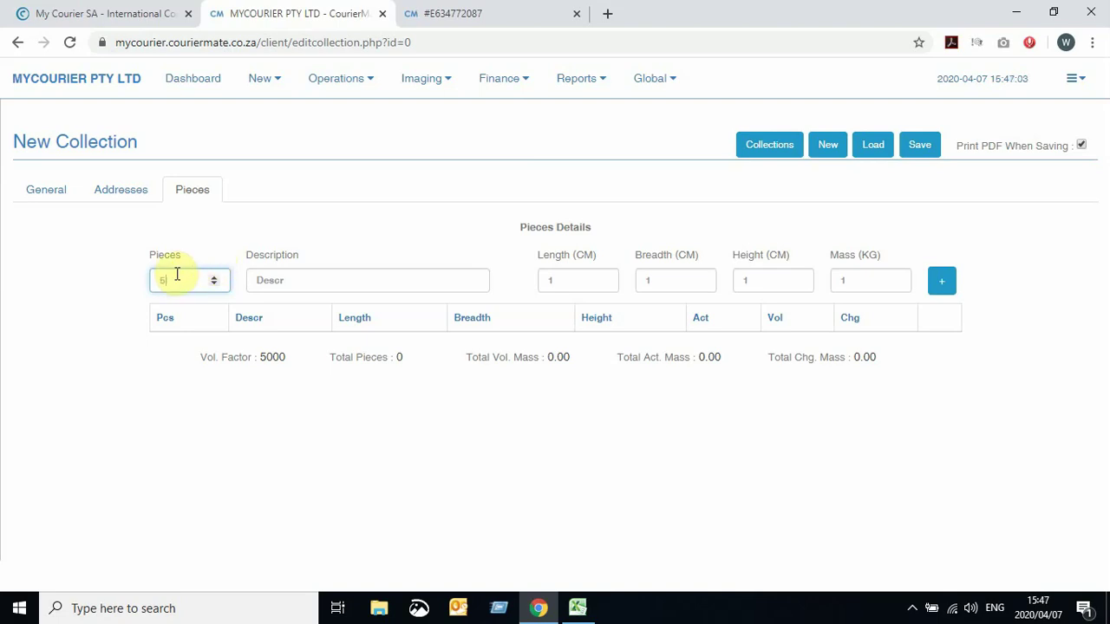
left_click(879, 280)
key("BackSpace")
type("20")
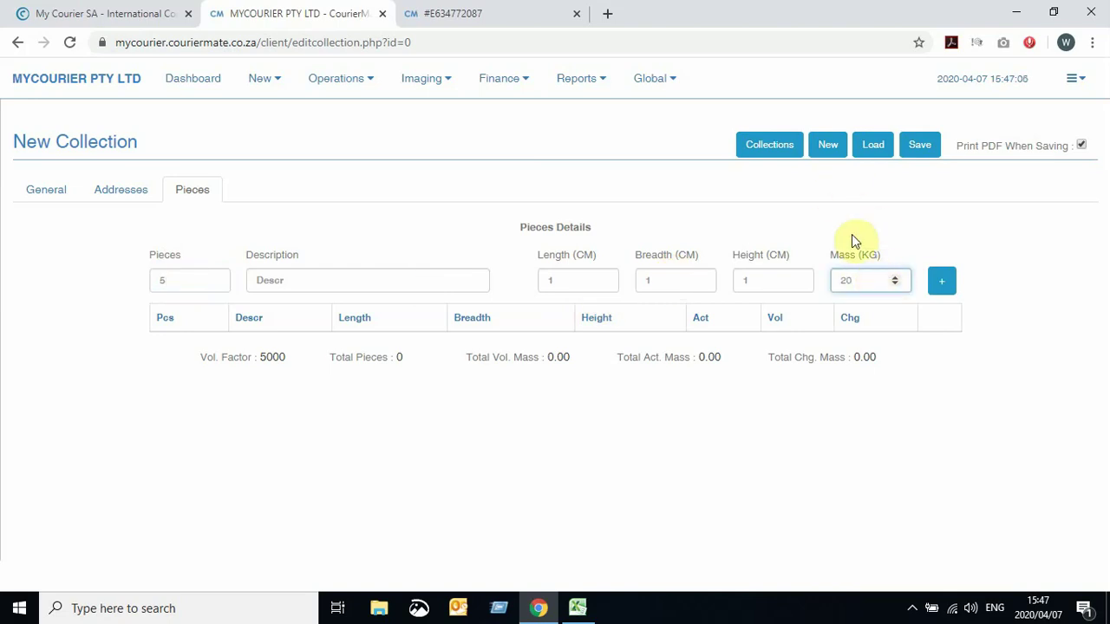
left_click(945, 280)
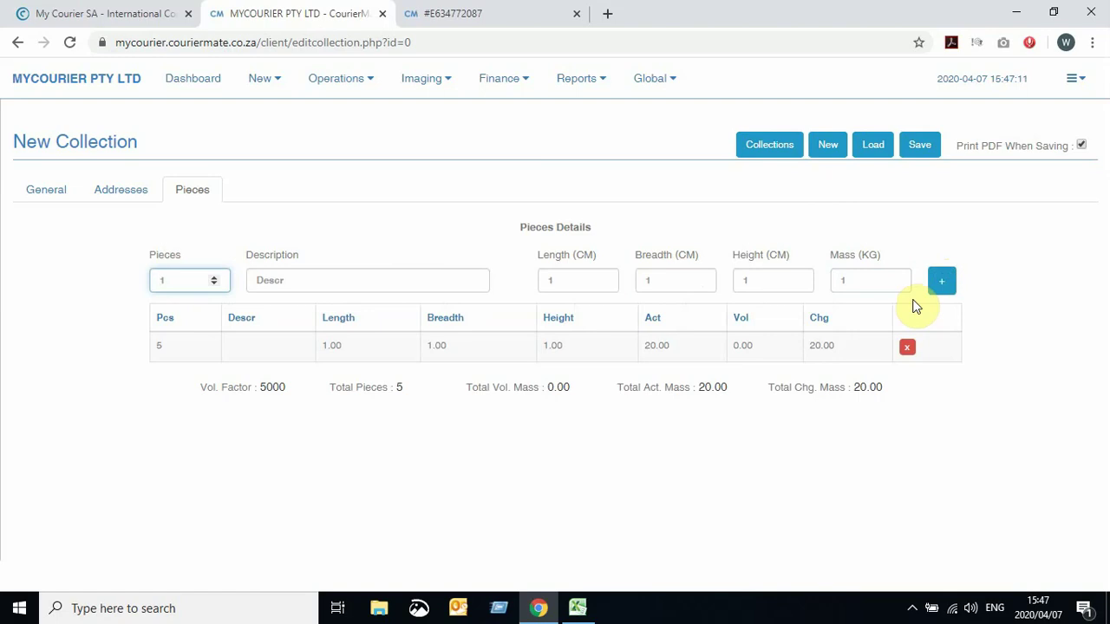
mouse_move(169, 346)
left_mouse_down()
mouse_move(149, 354)
mouse_move(399, 330)
mouse_move(144, 340)
mouse_move(170, 355)
left_mouse_up()
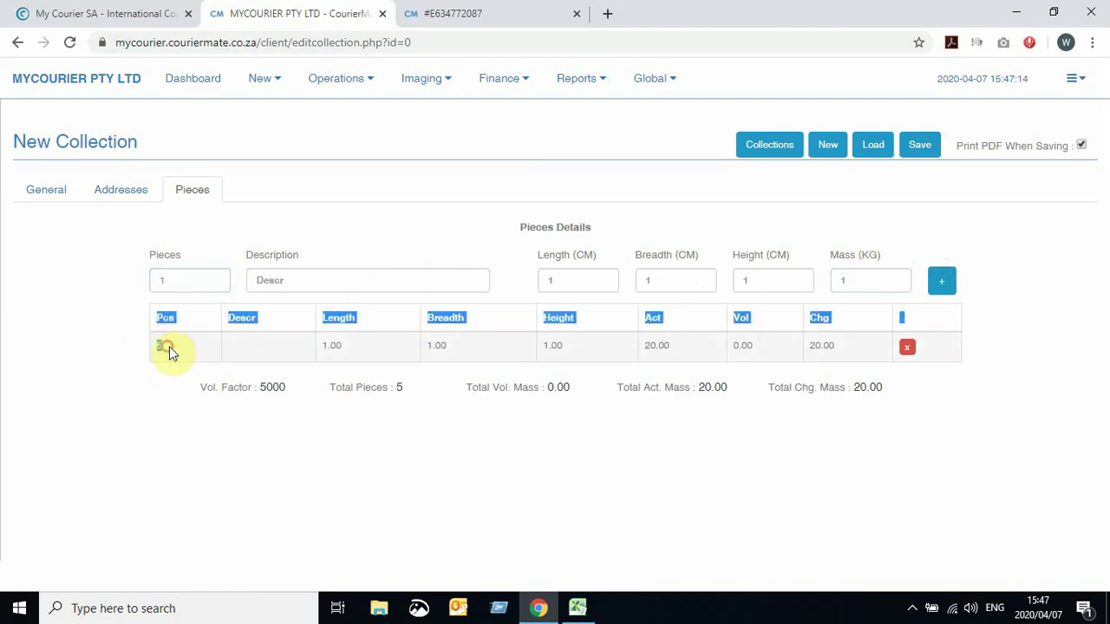
left_click(844, 345)
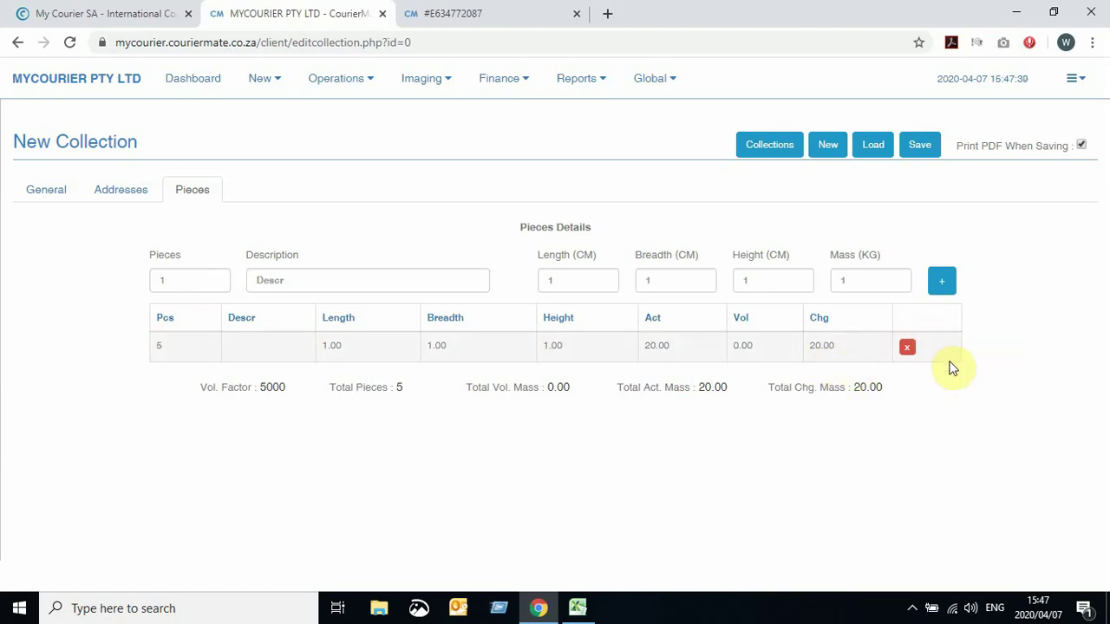
- Save the new collection and switch to its generated PDF
left_click(921, 147)
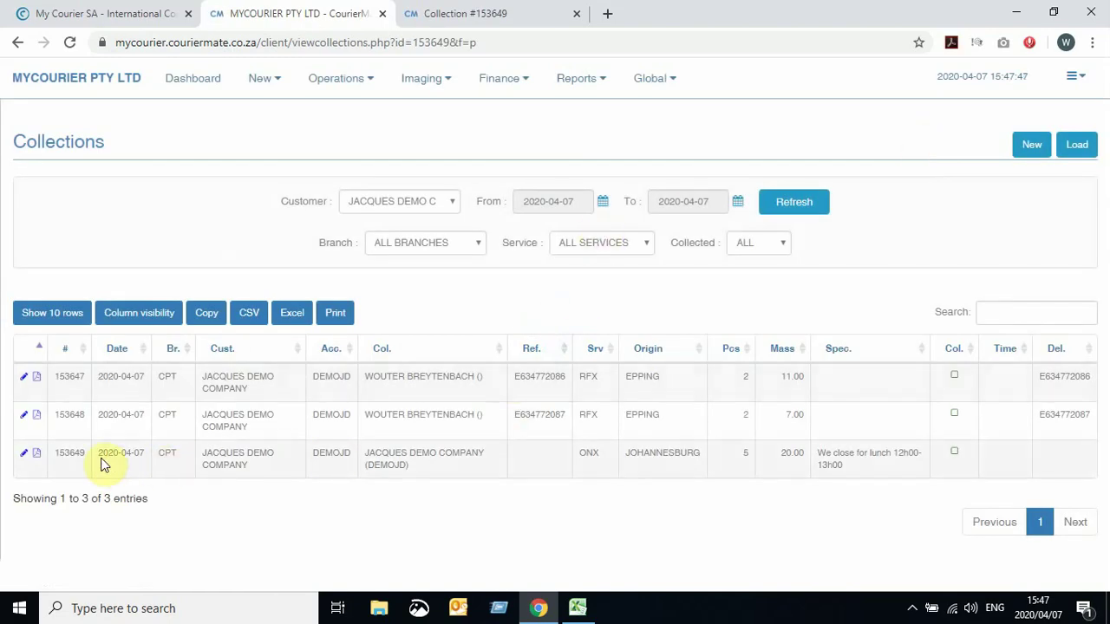
left_click_drag(14, 145, 124, 164)
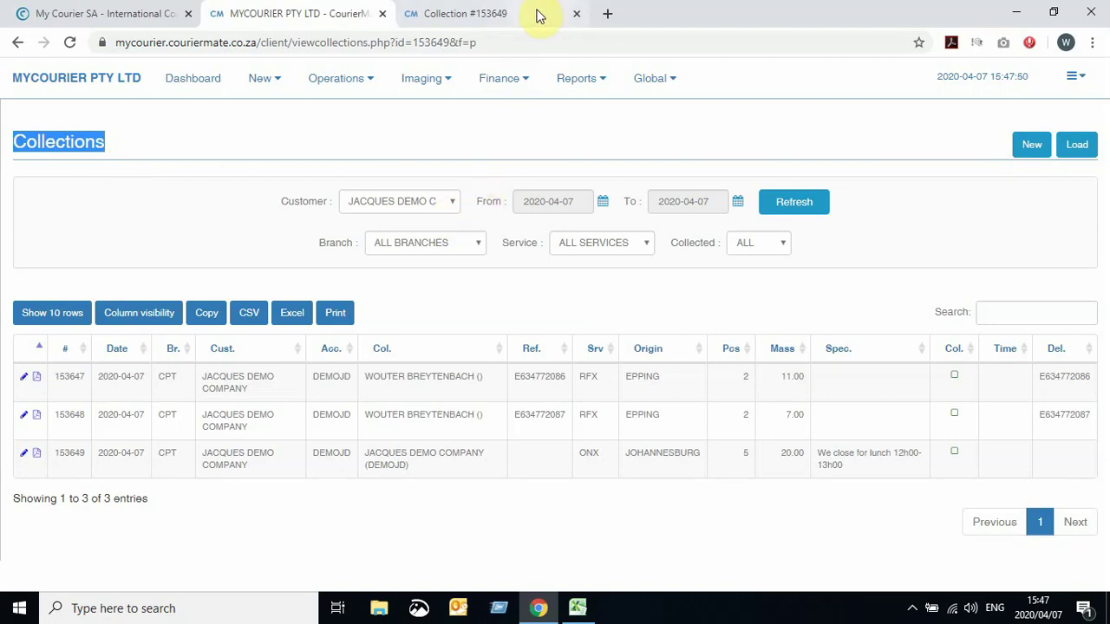
left_click(486, 20)
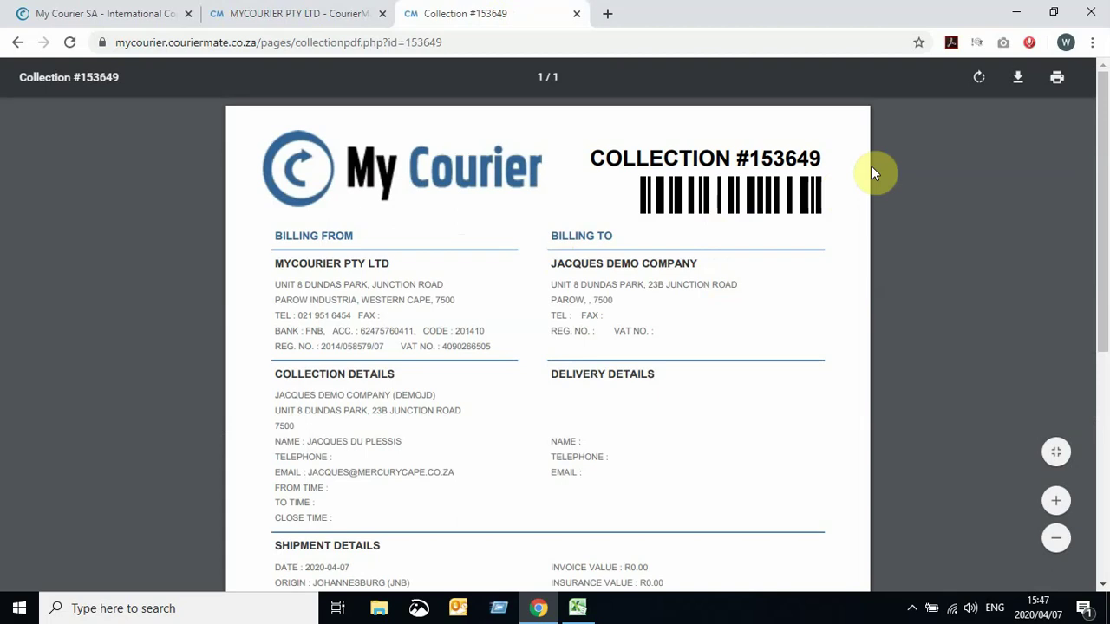
- Review the COLLECTION #153649 PDF, scrolling through its billing and collection details
left_click_drag(592, 157, 825, 158)
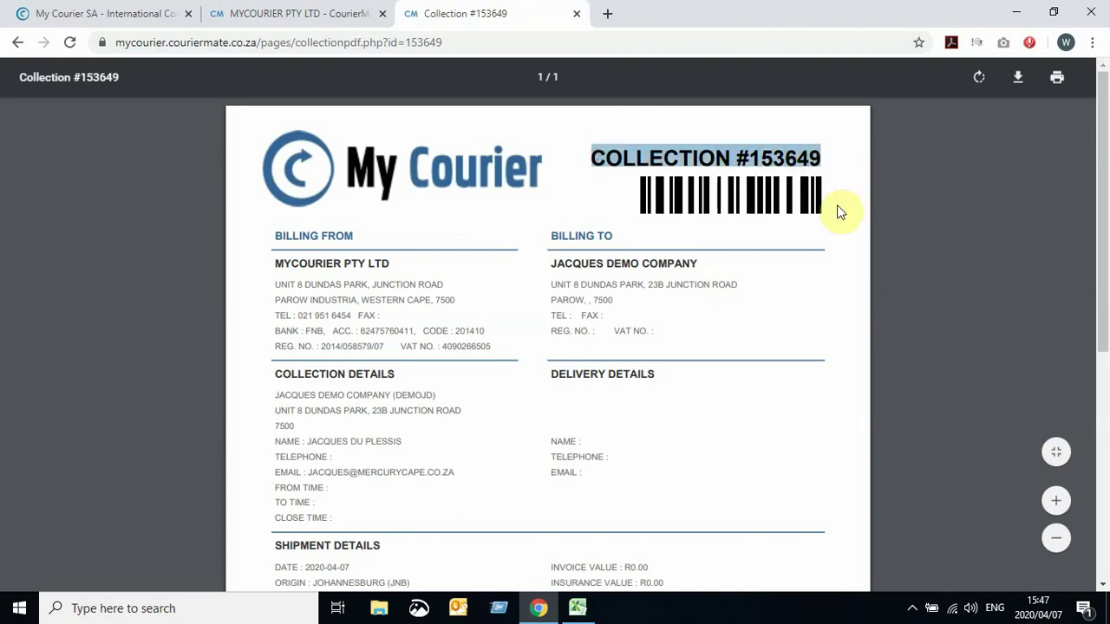
scroll(605, 377, "down", 1)
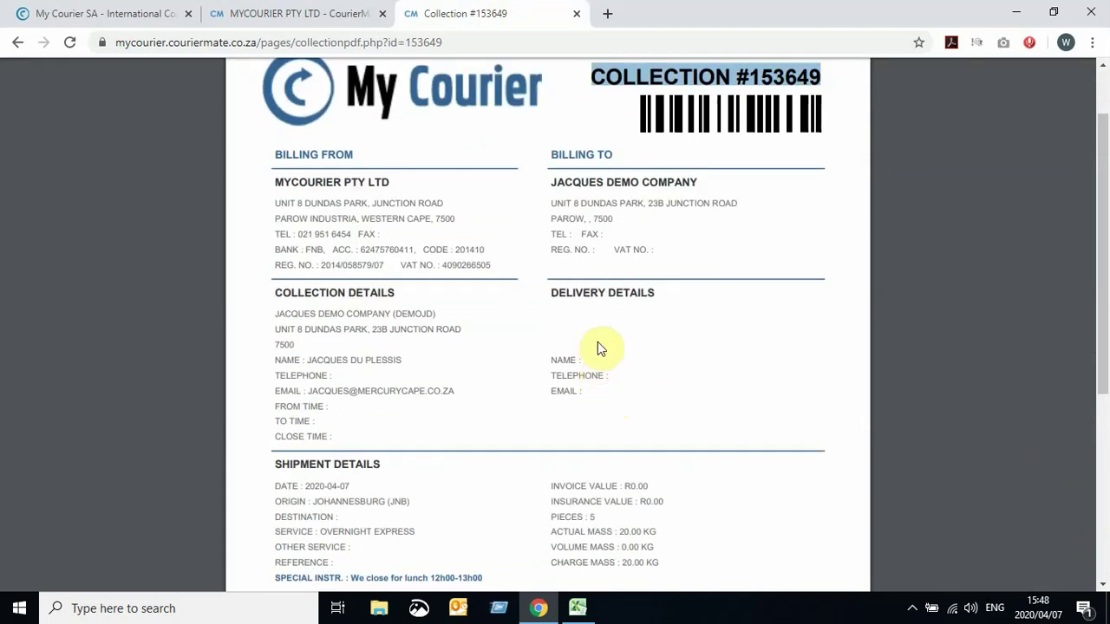
scroll(317, 351, "down", 1)
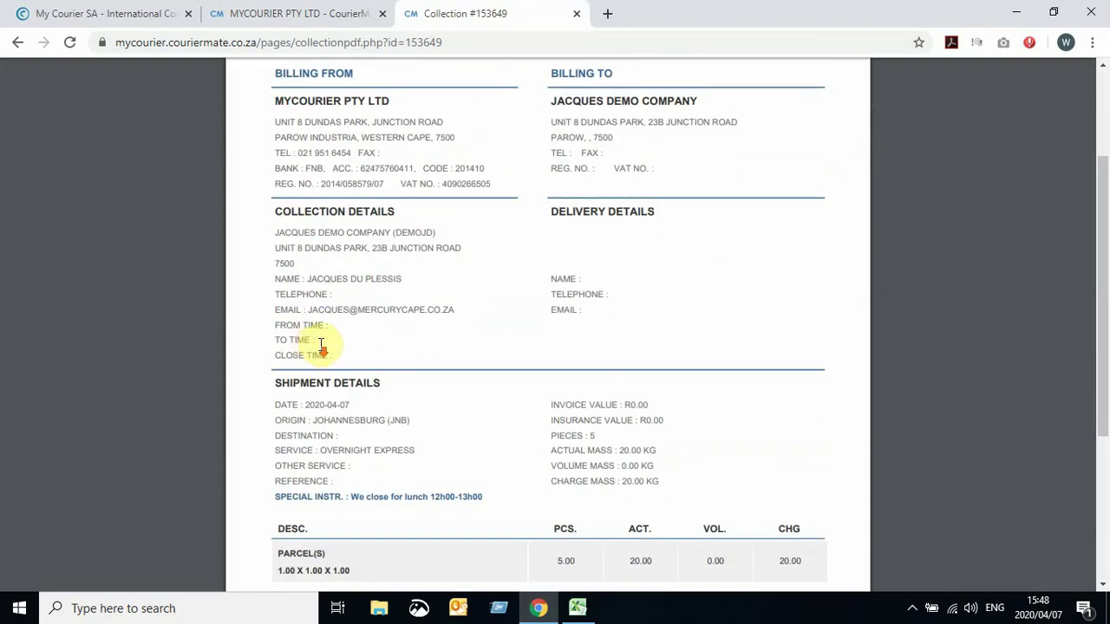
scroll(361, 352, "down", 1)
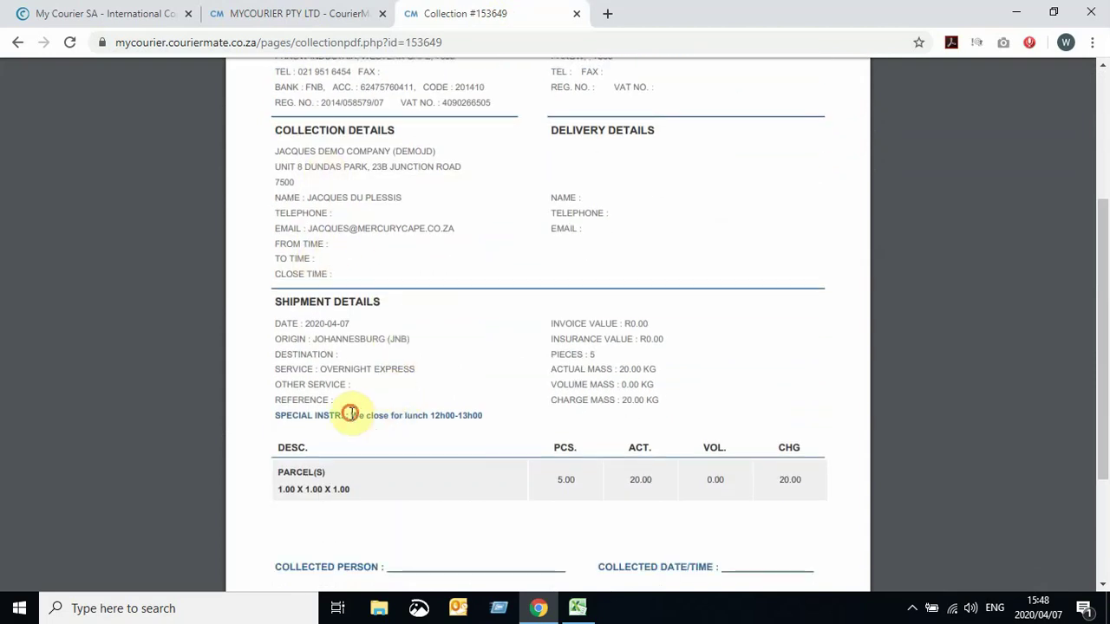
left_click_drag(351, 416, 485, 419)
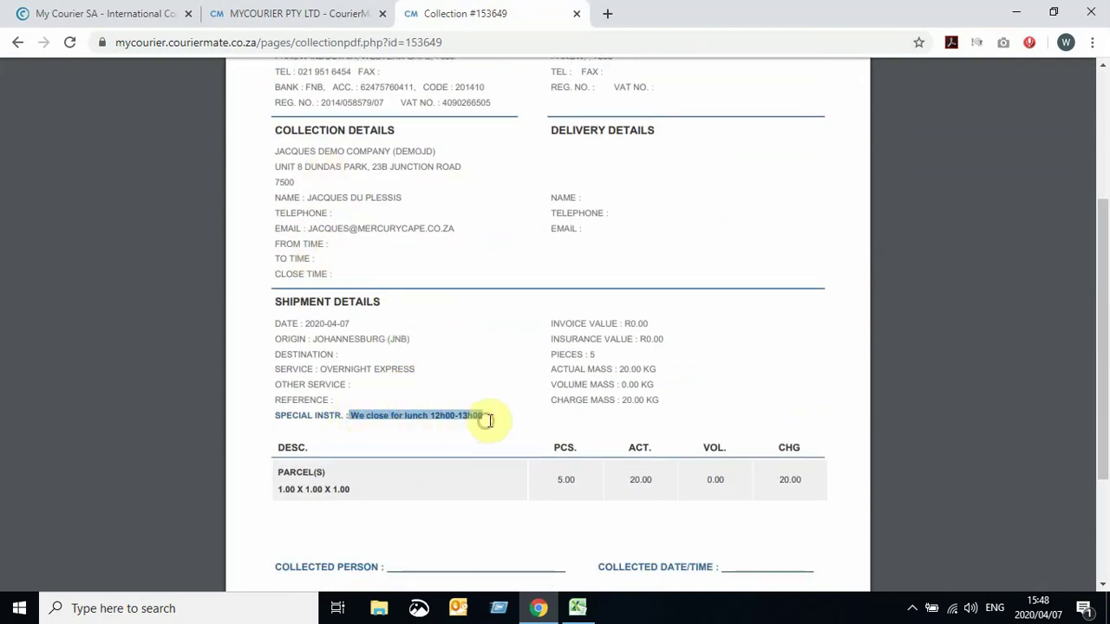
scroll(485, 403, "down", 2)
scroll(486, 402, "up", 5)
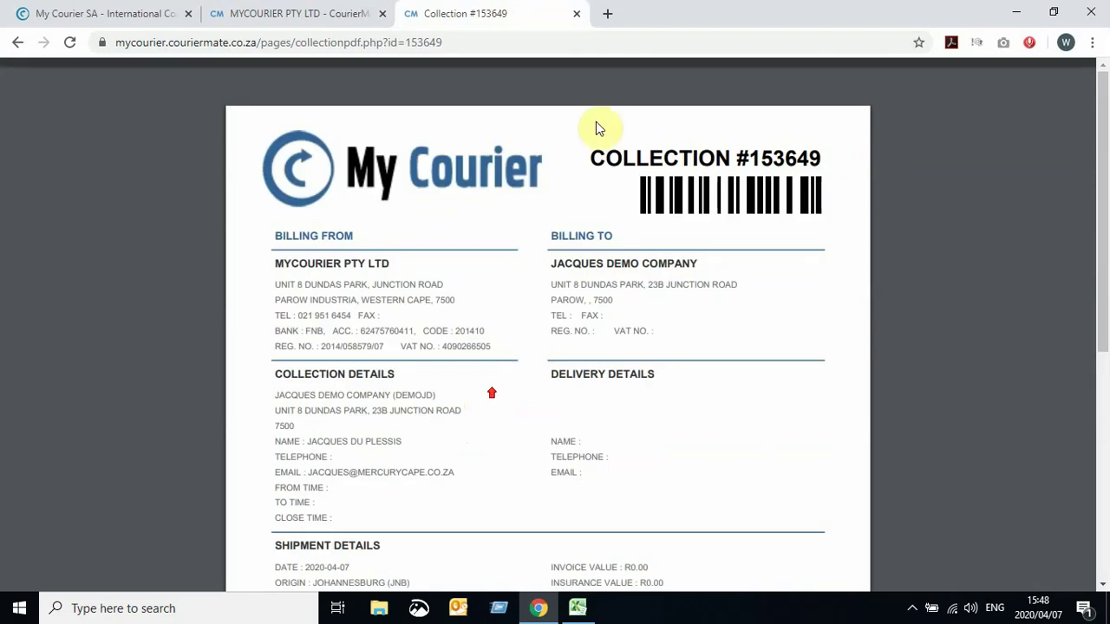
left_click_drag(753, 167, 838, 172)
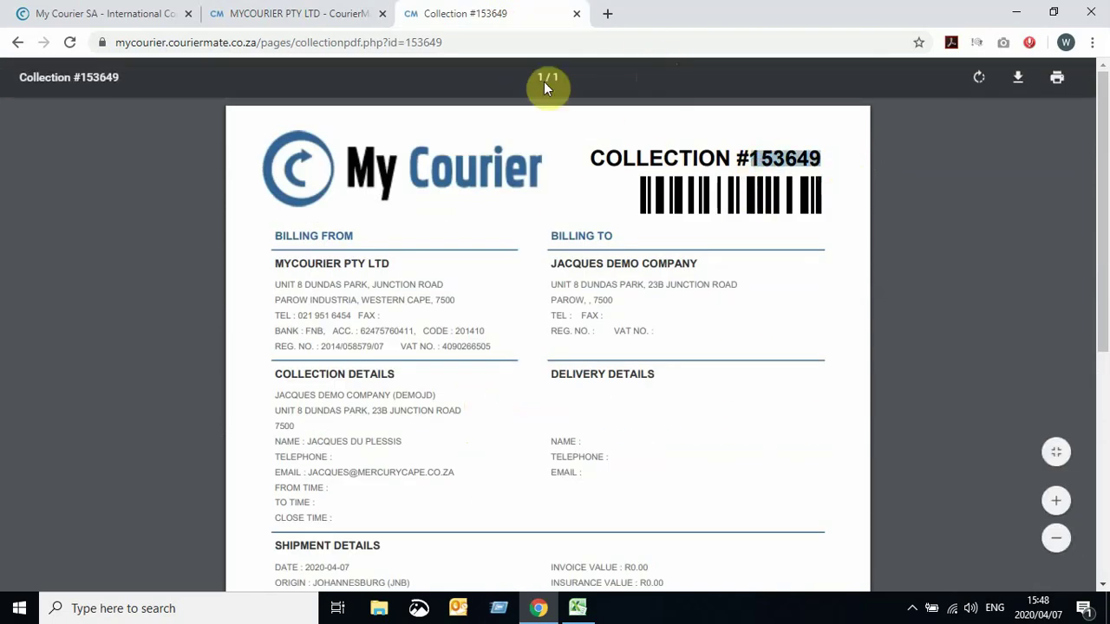
- Close the collection PDF and return to the Collections list
left_click(577, 16)
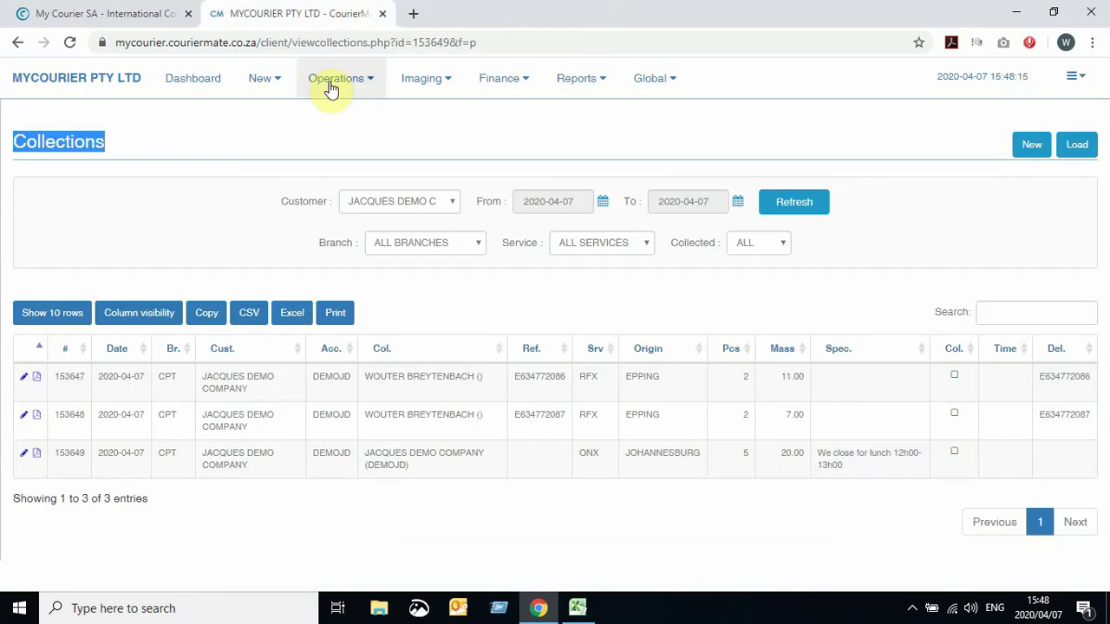
left_click_drag(7, 141, 121, 168)
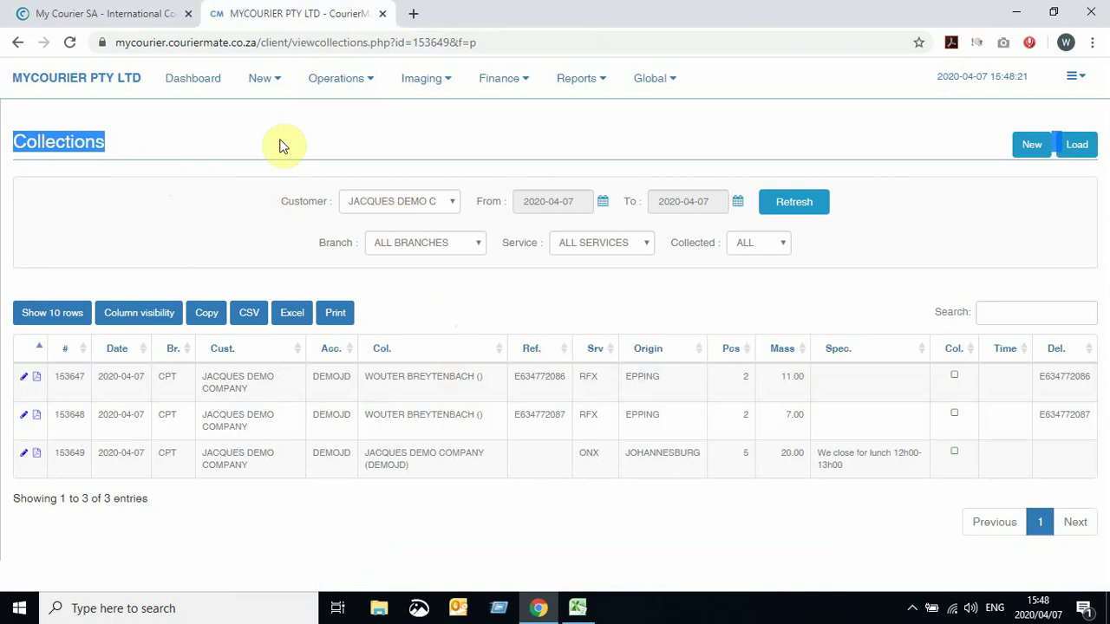
left_click(332, 81)
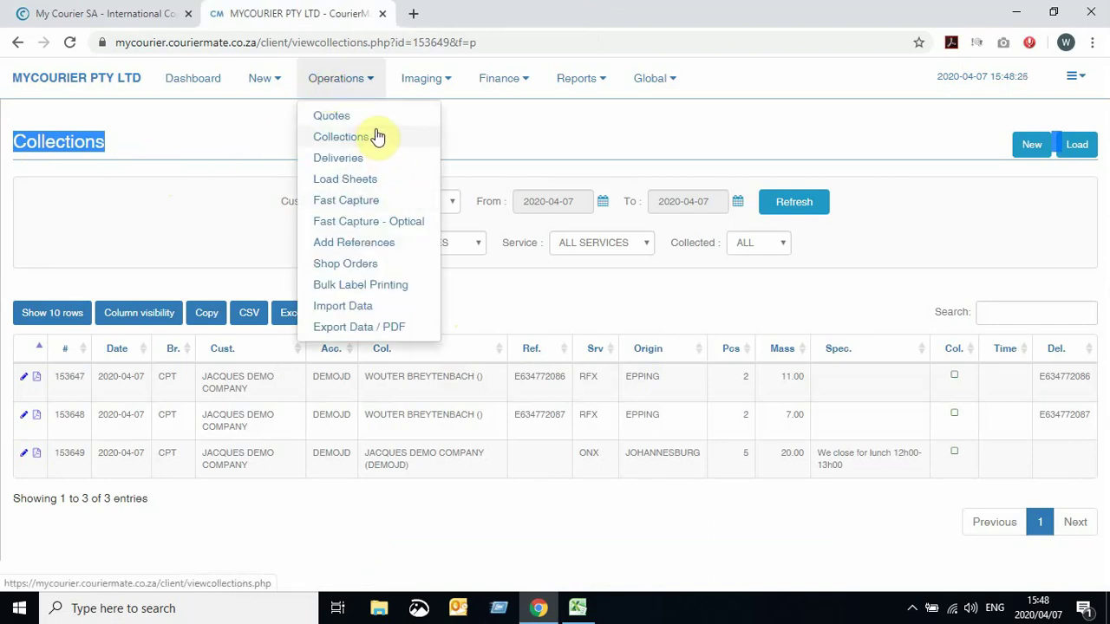
left_click(263, 135)
- Check row 153649's pickup company, Johannesburg origin and lunch-closing special instructions
left_click_drag(55, 453, 85, 457)
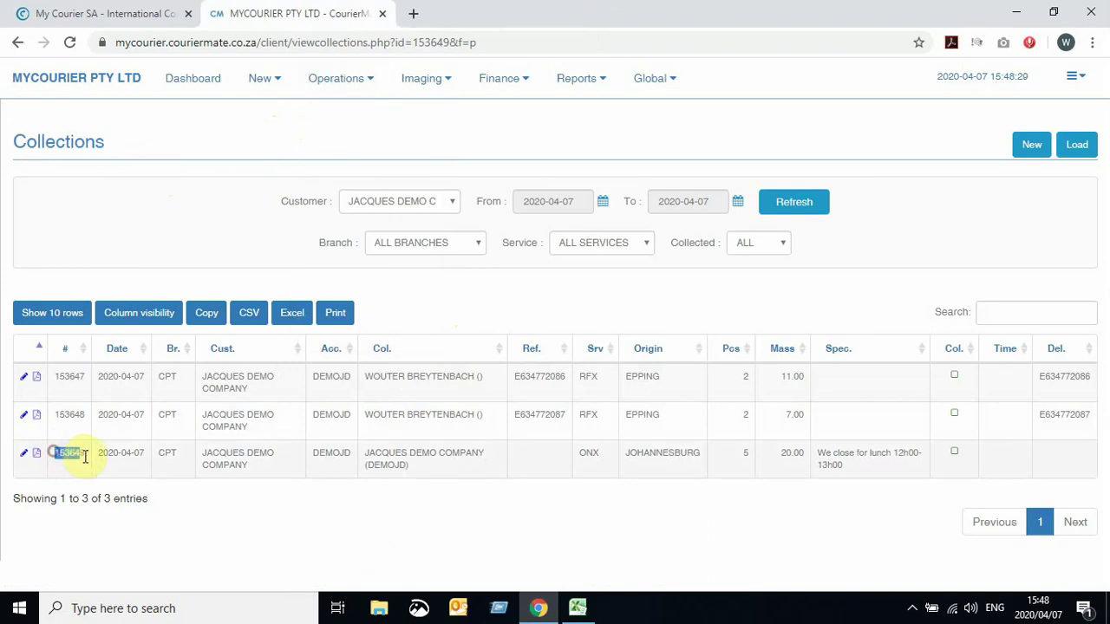
left_click(86, 454)
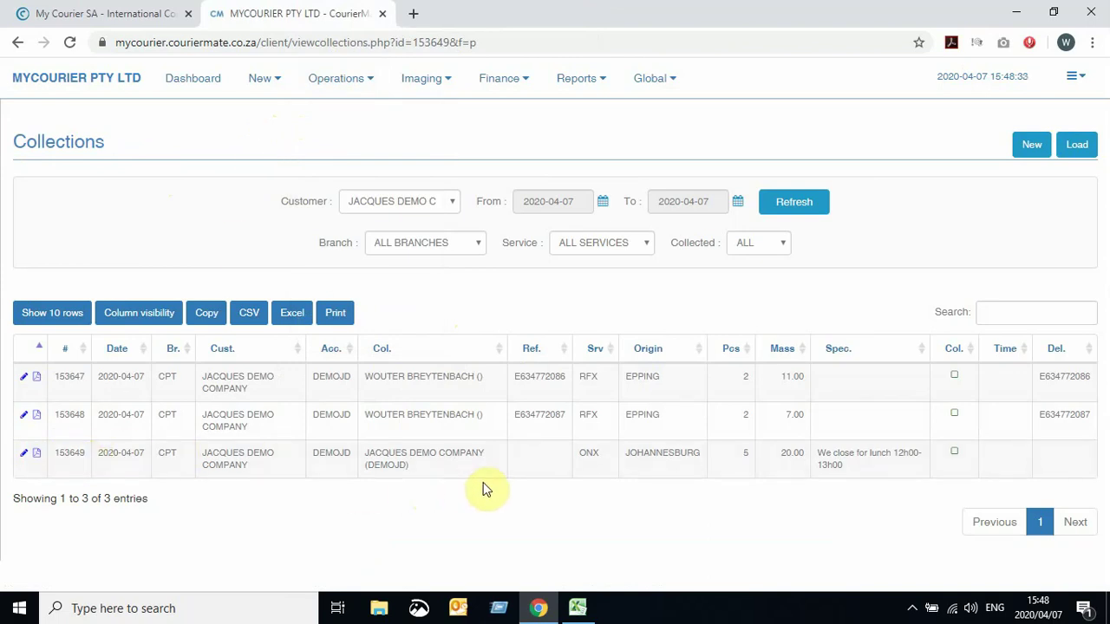
left_click_drag(365, 452, 427, 471)
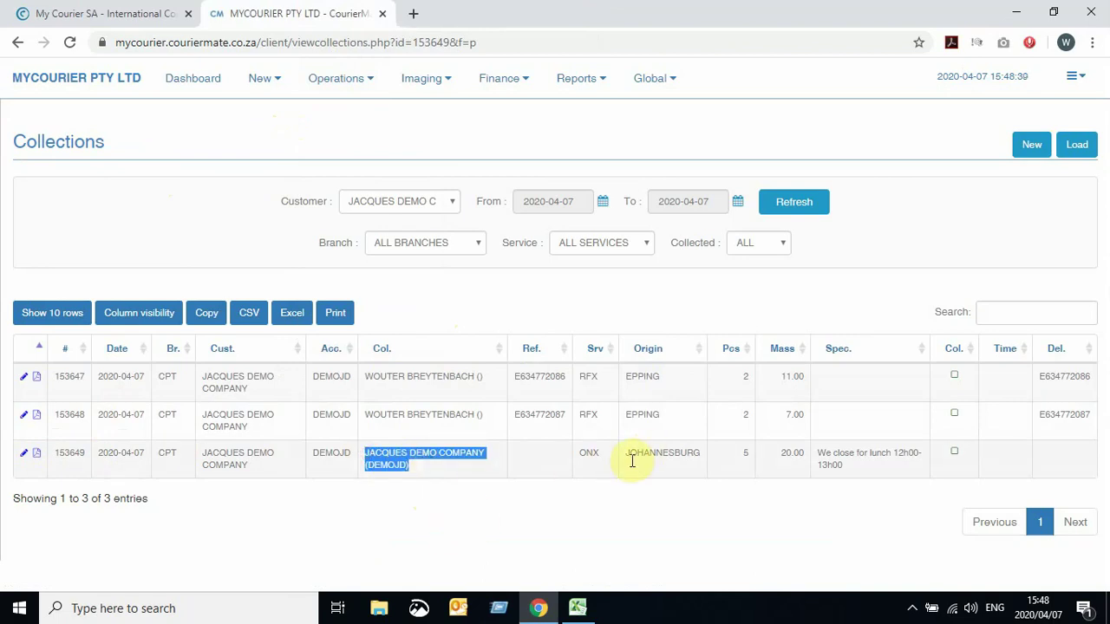
left_click_drag(630, 453, 709, 467)
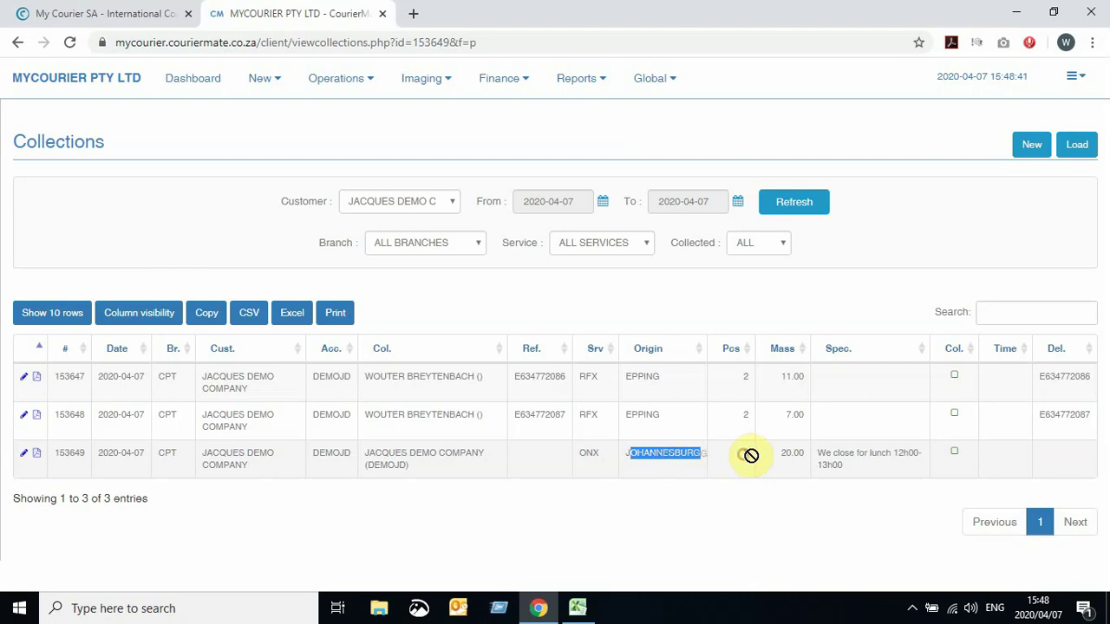
left_click(746, 454)
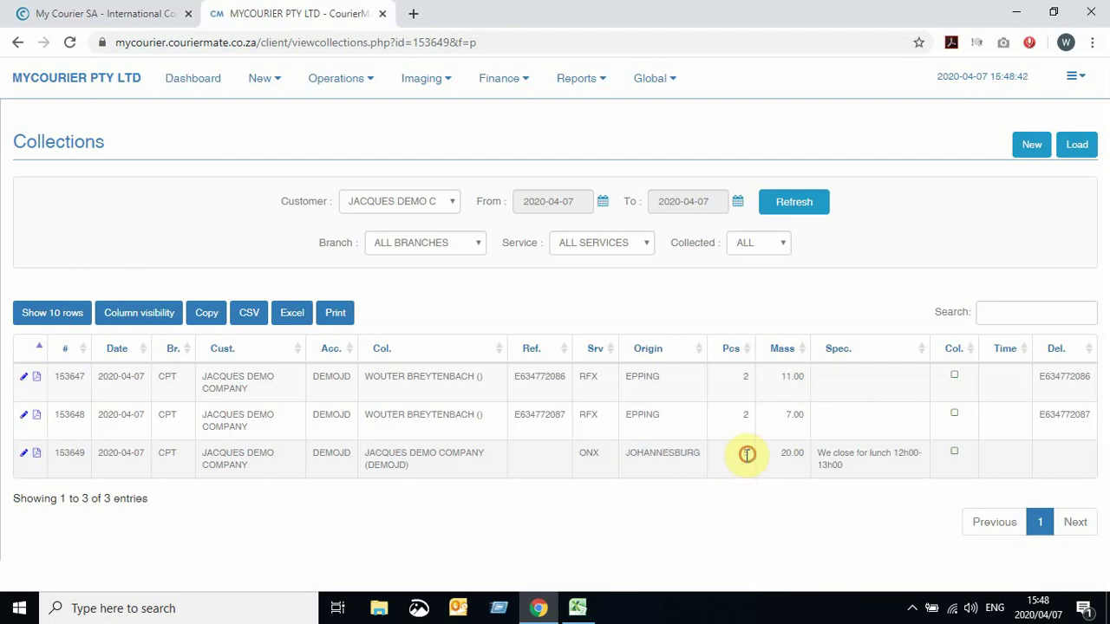
double_click(820, 452)
left_click_drag(837, 466, 896, 467)
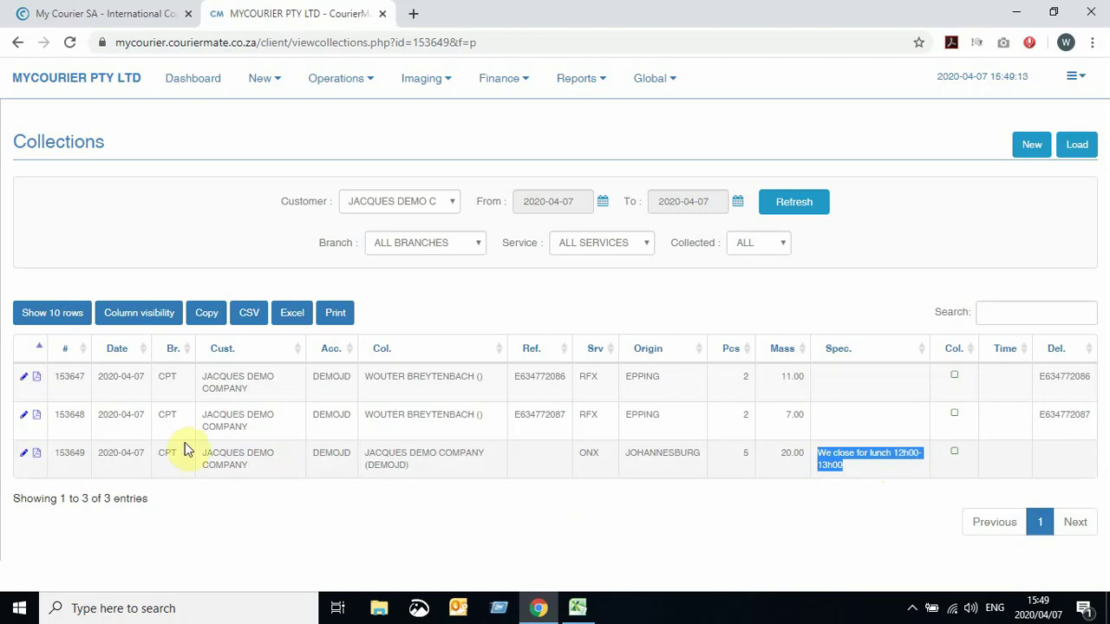
- Convert collection 153649 into delivery E634772088
left_click(24, 455)
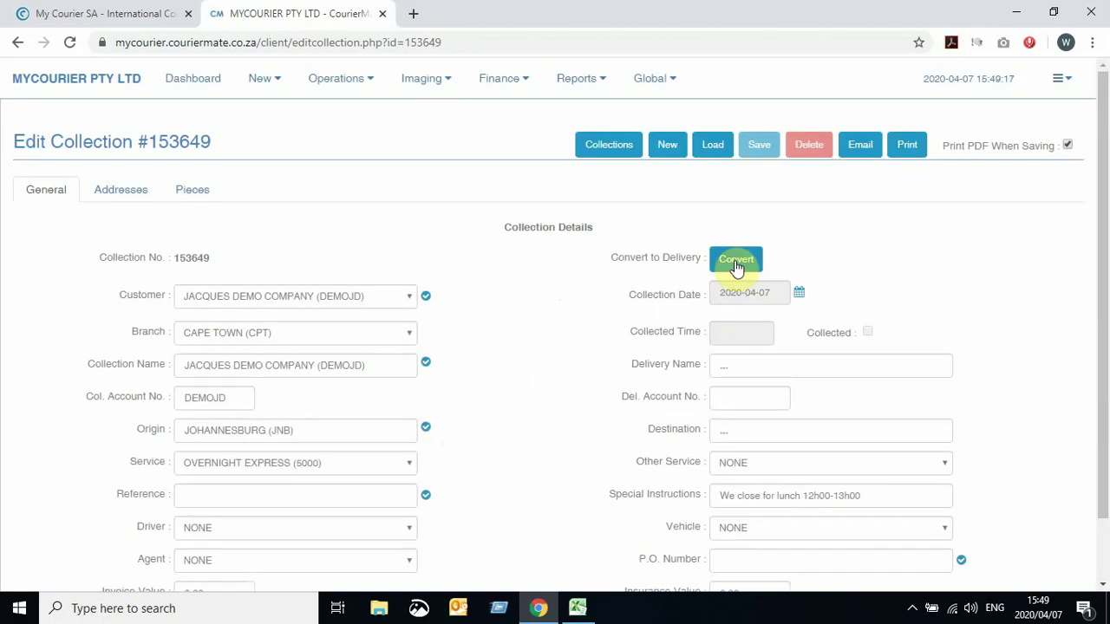
left_click(736, 262)
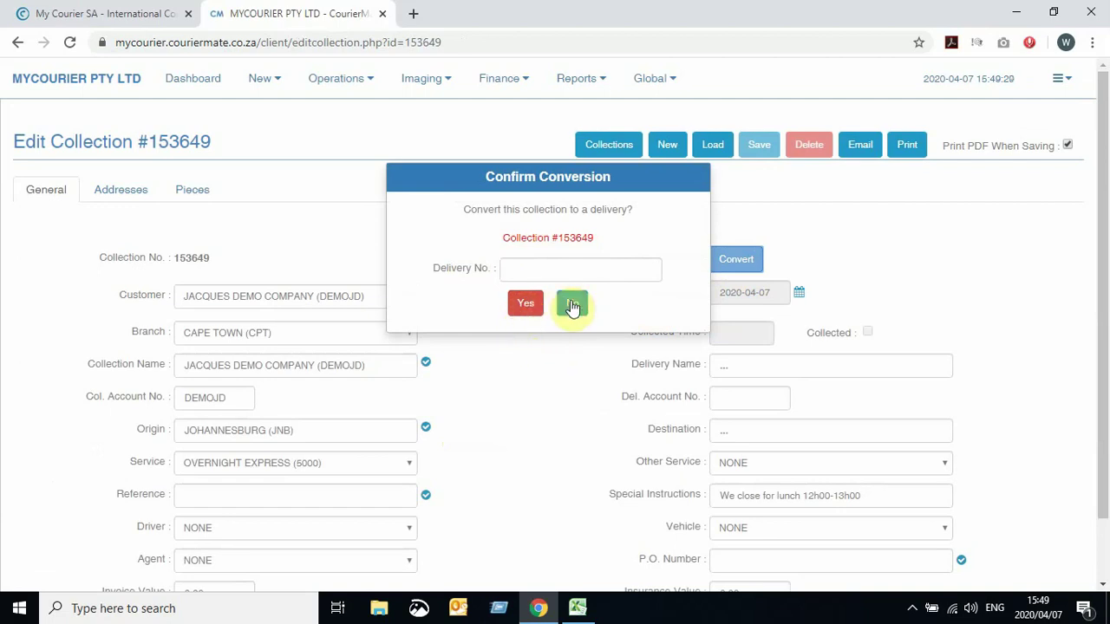
left_click(533, 309)
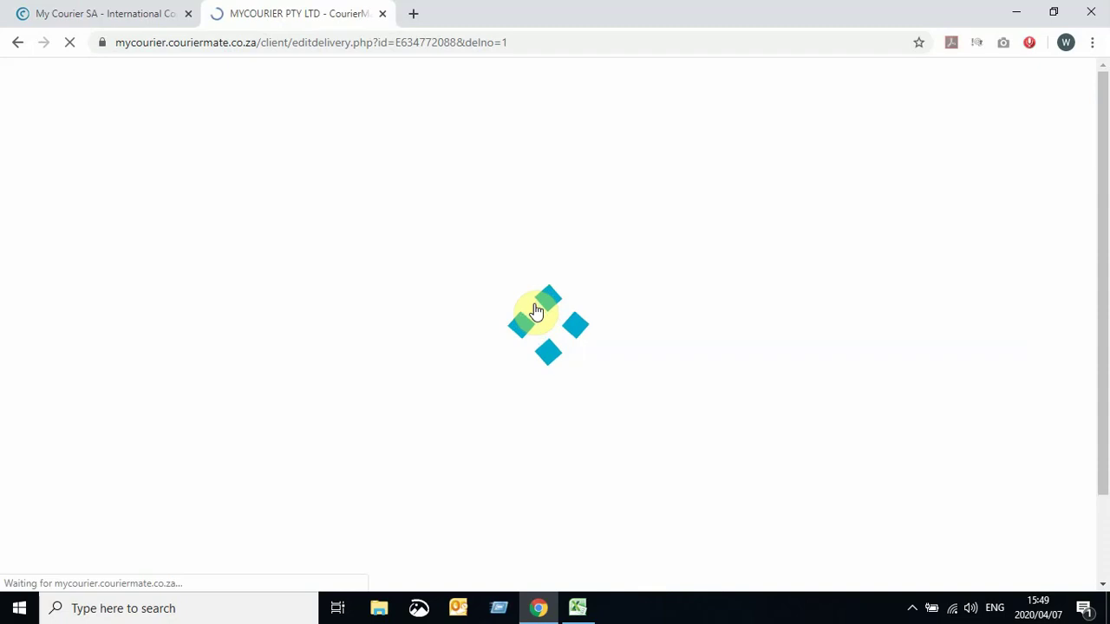
double_click(243, 257)
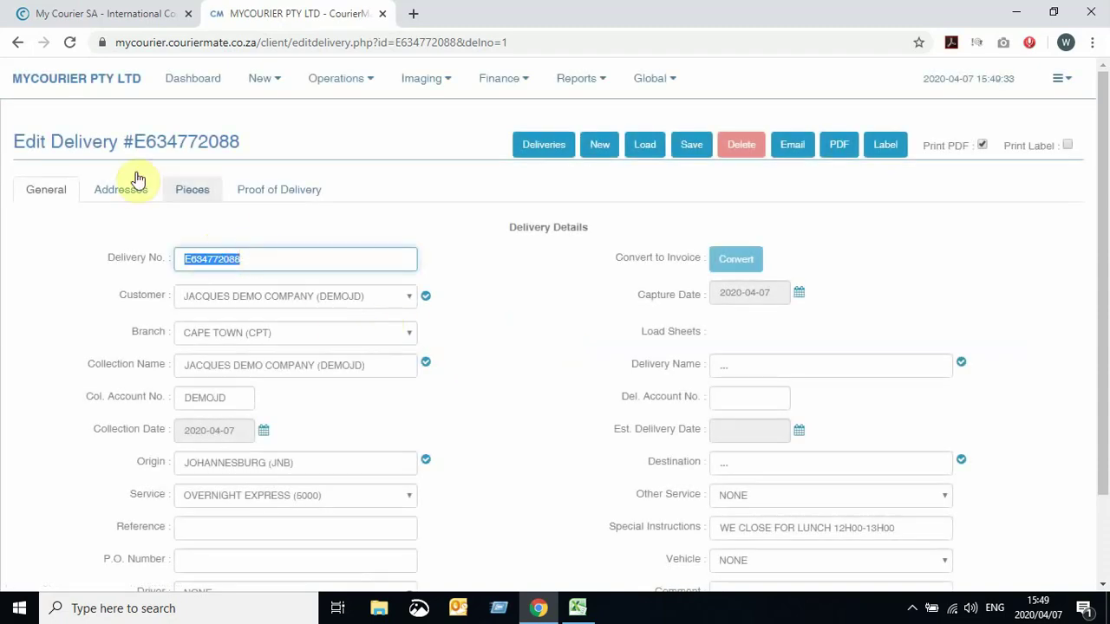
left_click(241, 260)
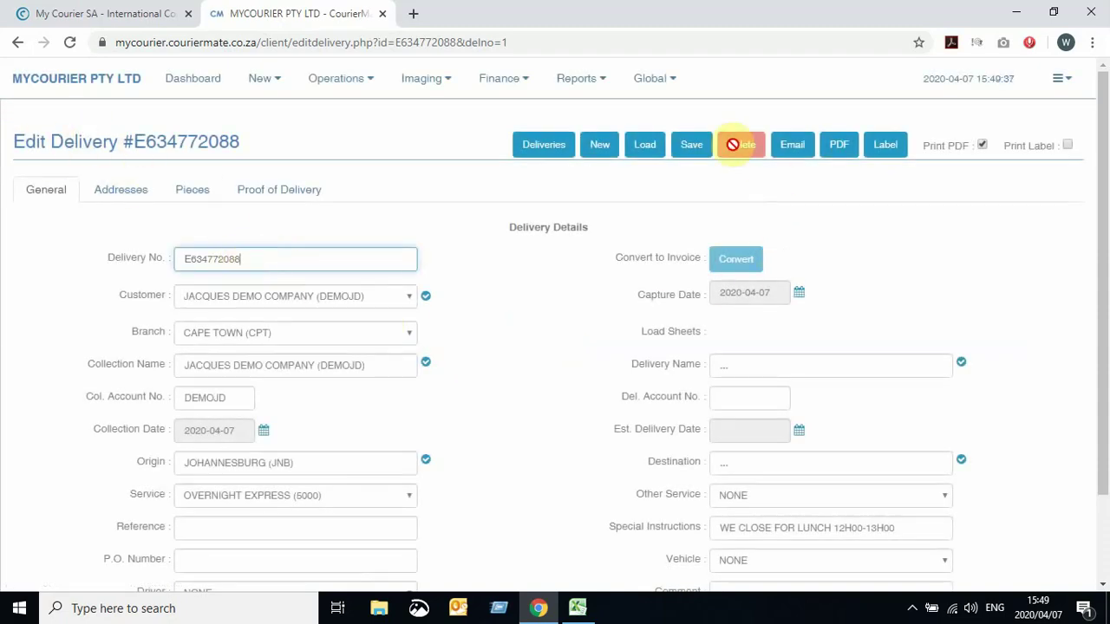
- Set the delivery name to the suggested recipient and save the delivery
left_click(693, 147)
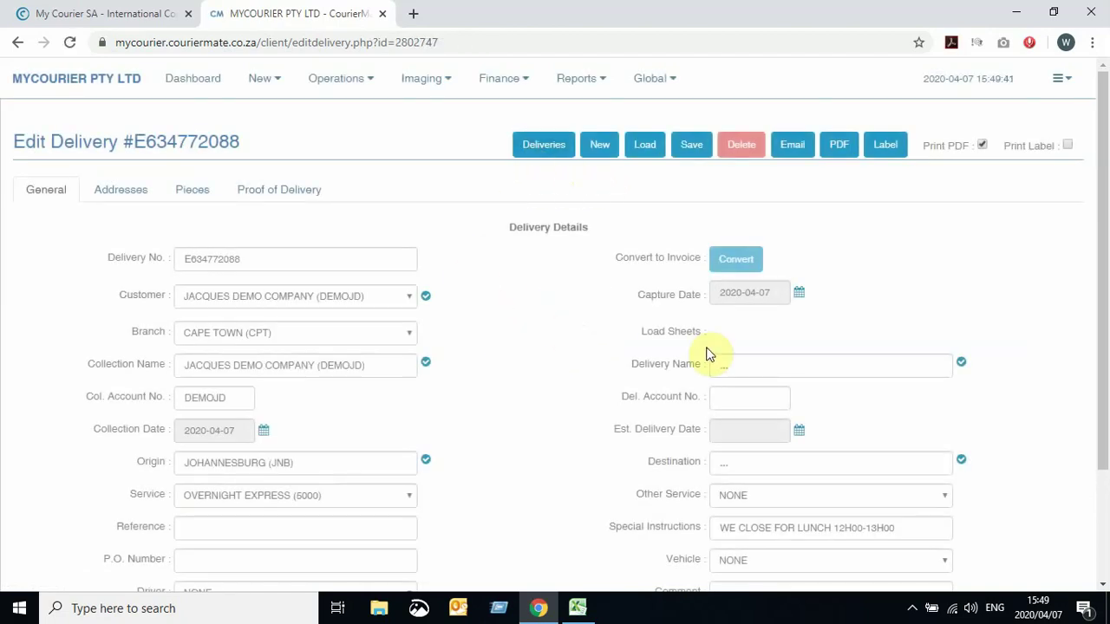
scroll(499, 302, "down", 1)
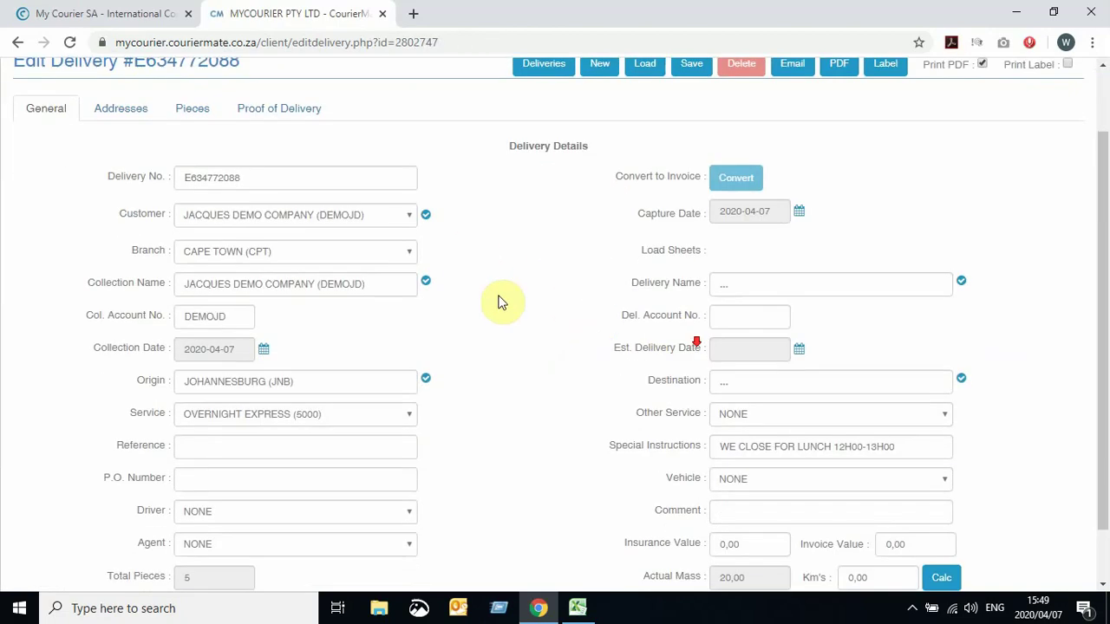
left_click(746, 286)
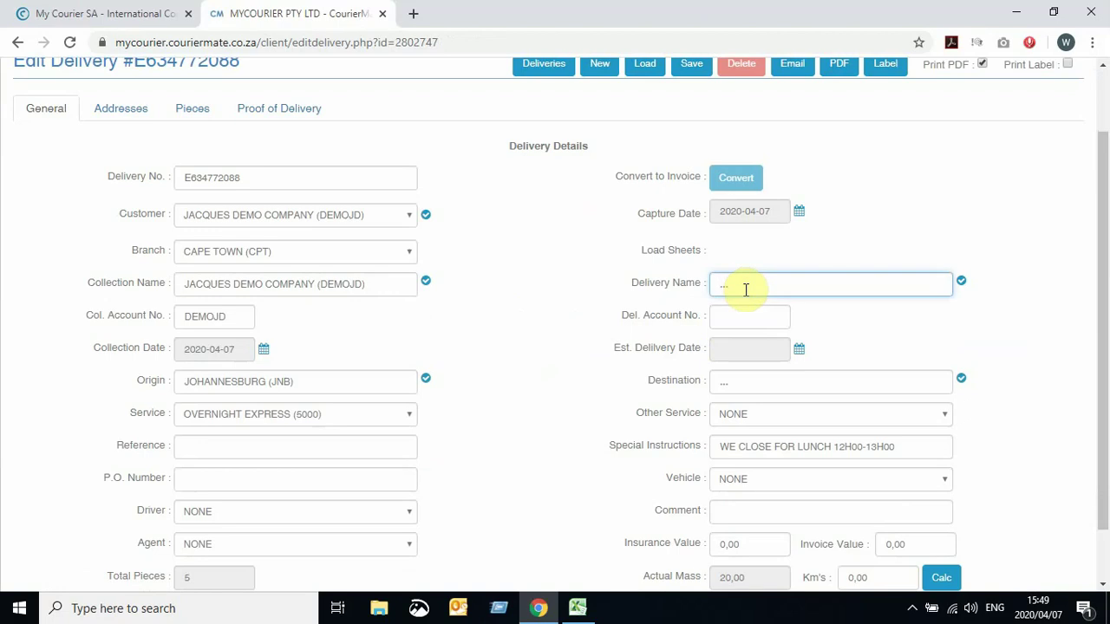
type("WOUTER BREYTENBACH (")
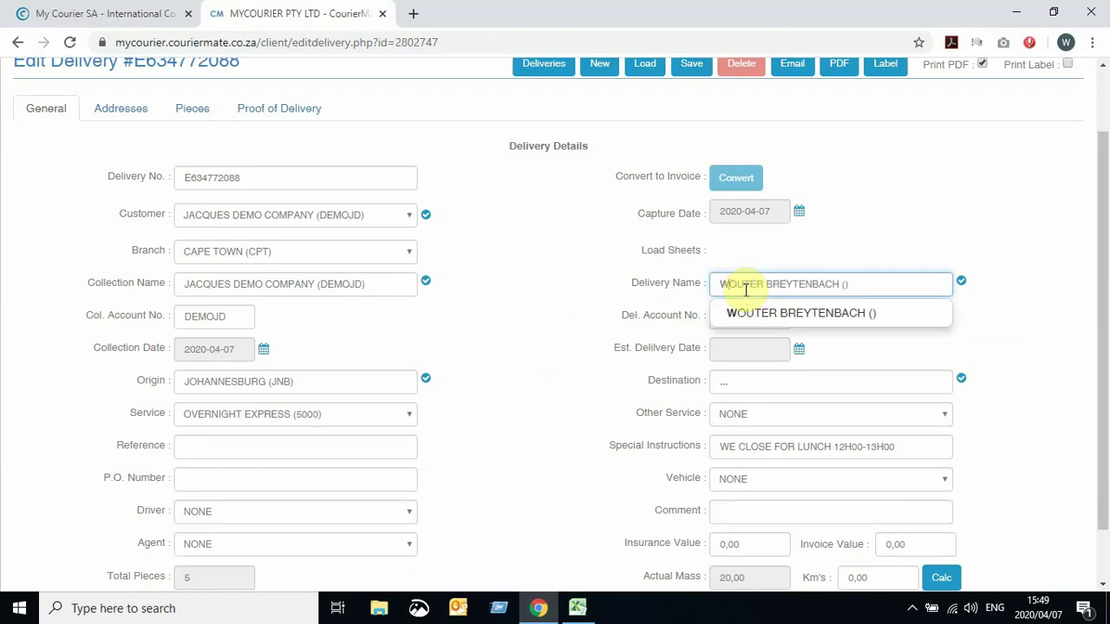
left_click(807, 316)
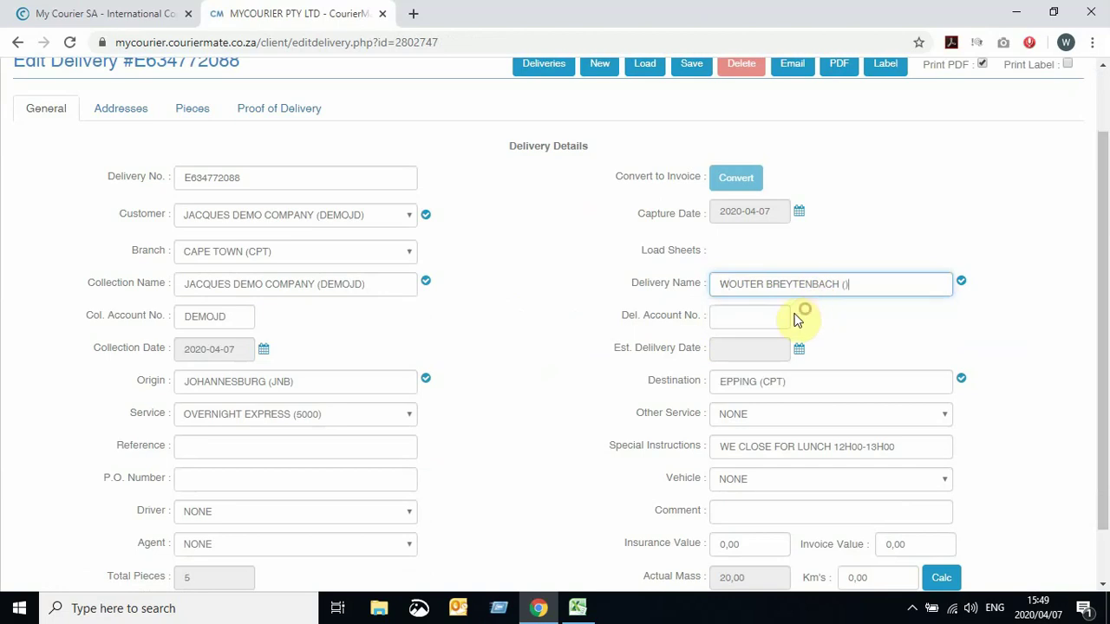
scroll(642, 316, "up", 2)
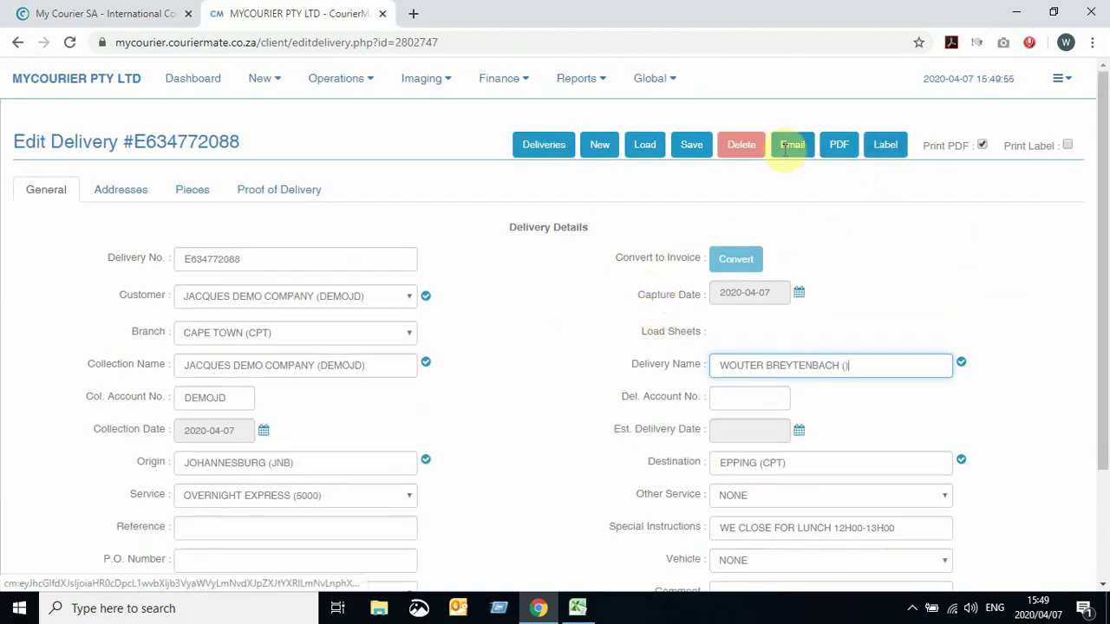
left_click(691, 145)
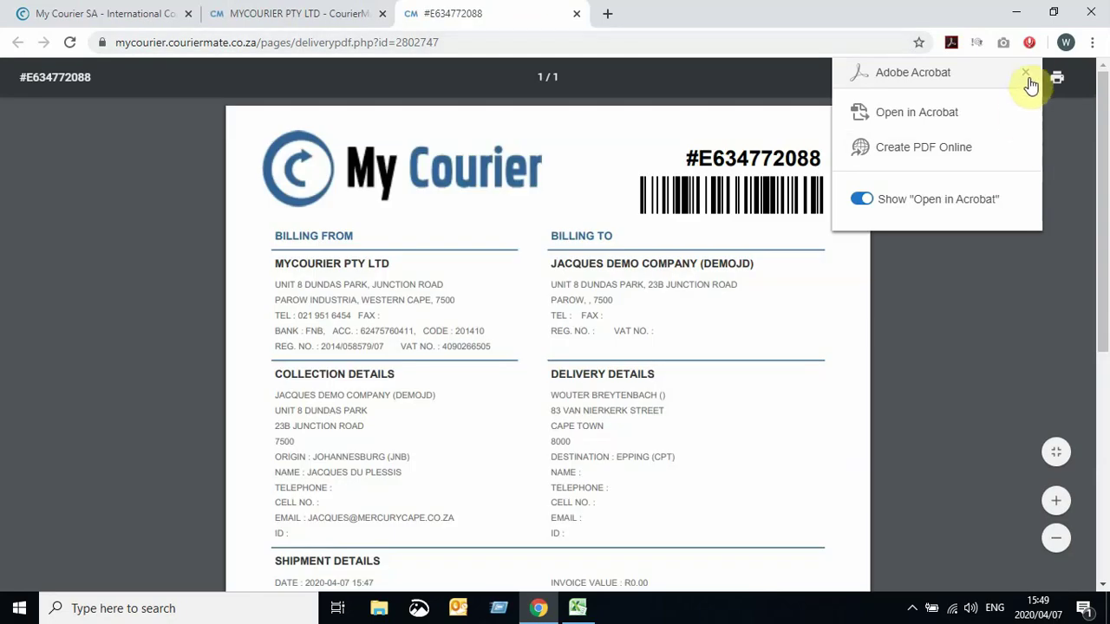
- Dismiss the PDF helper popup and return to the Deliveries list showing E634772088
left_click(1027, 73)
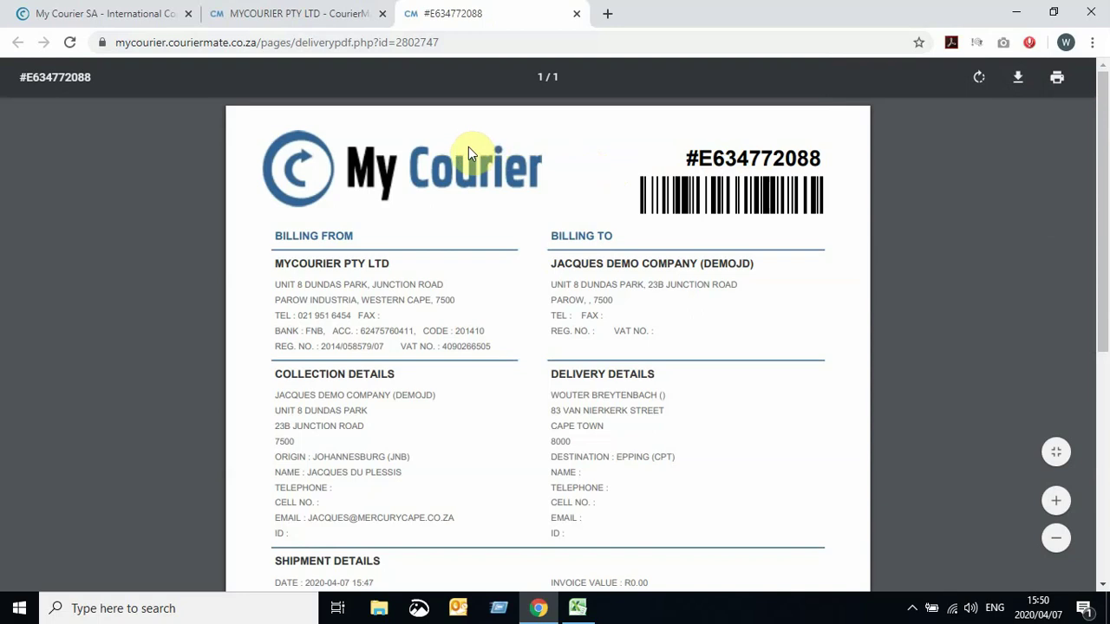
left_click(314, 19)
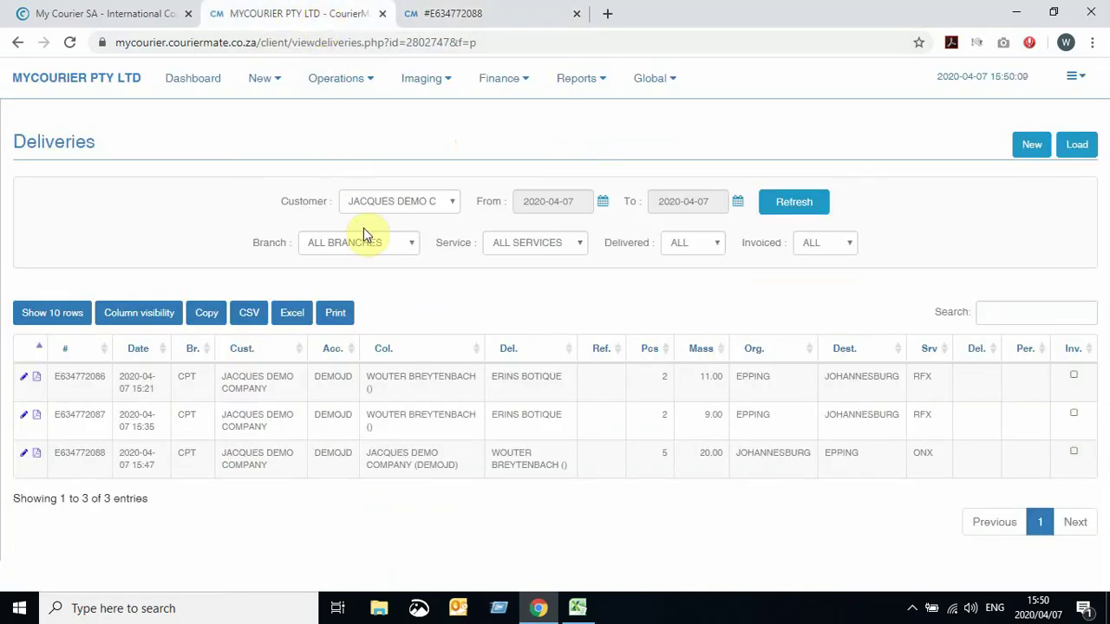
- Glance at the delivery PDF, then start a blank New Delivery (Quick) form
left_click(513, 12)
left_click(333, 19)
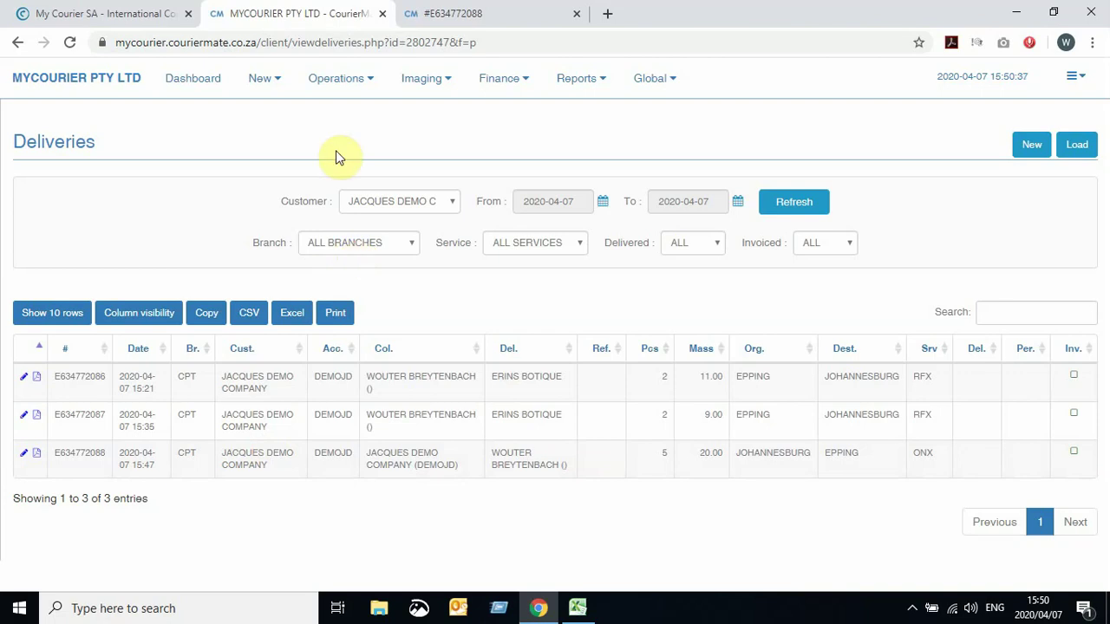
left_click(277, 79)
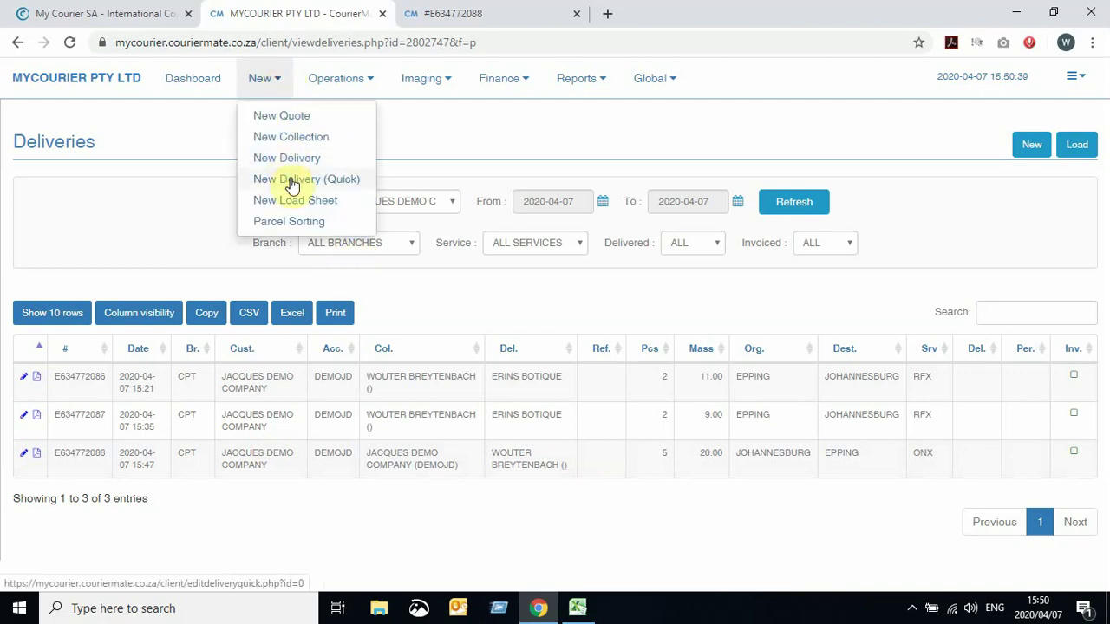
left_click(293, 180)
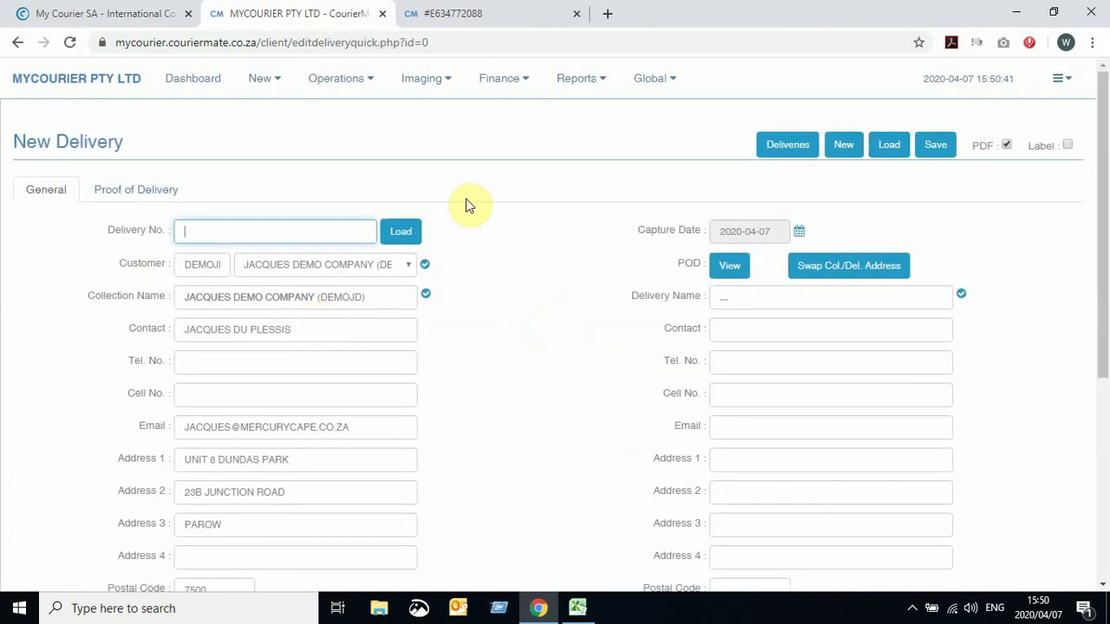